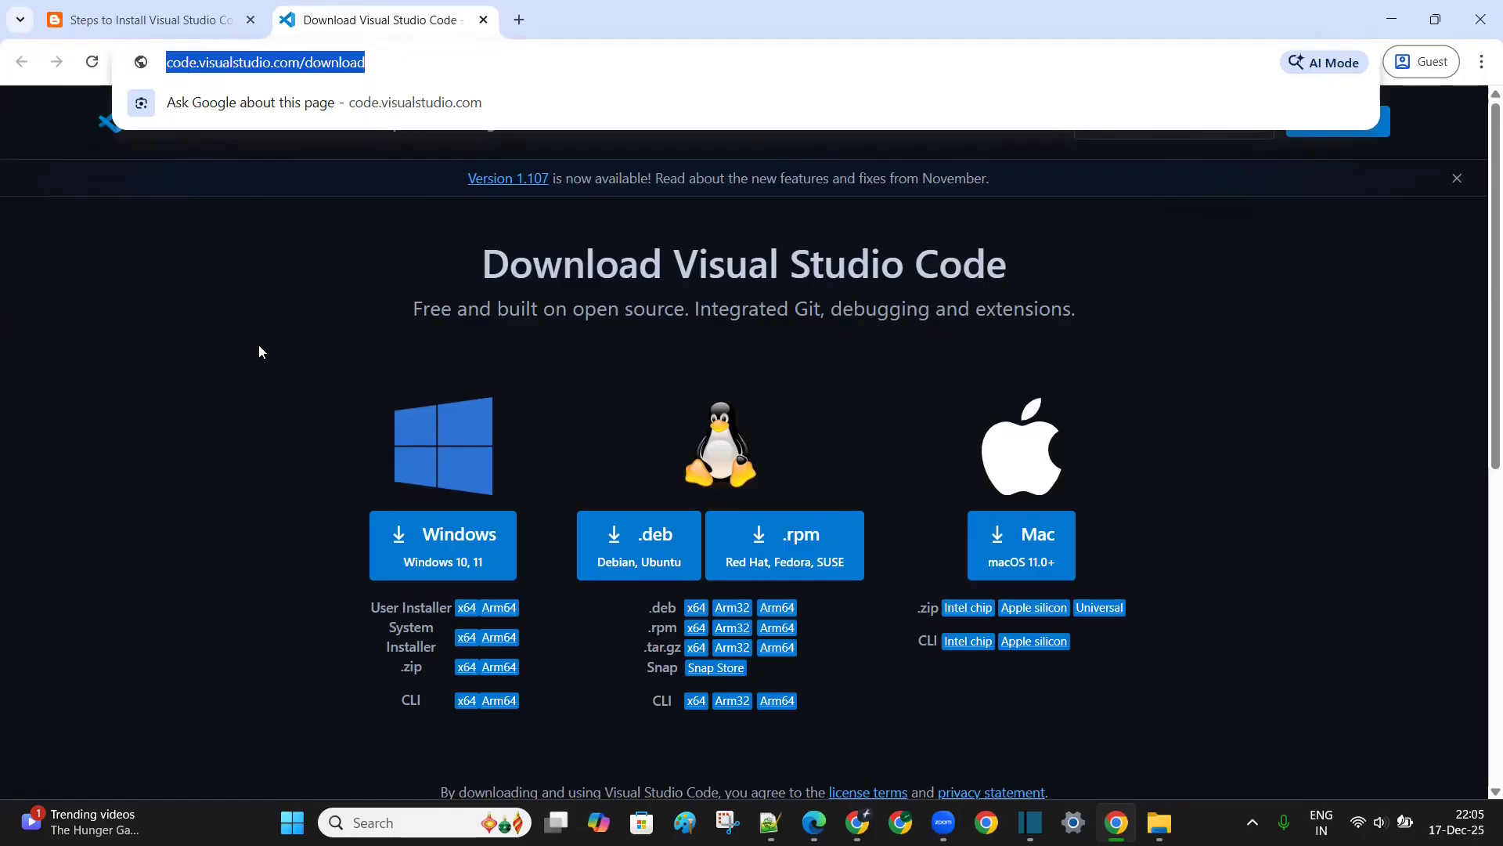
Step: Download the Windows version of Visual Studio Code, save VSCodeUserSetup-x64-1.107.0.exe in Downloads, and check the browser's recent downloads
{"action": "left_click", "coordinate": [285, 331]}
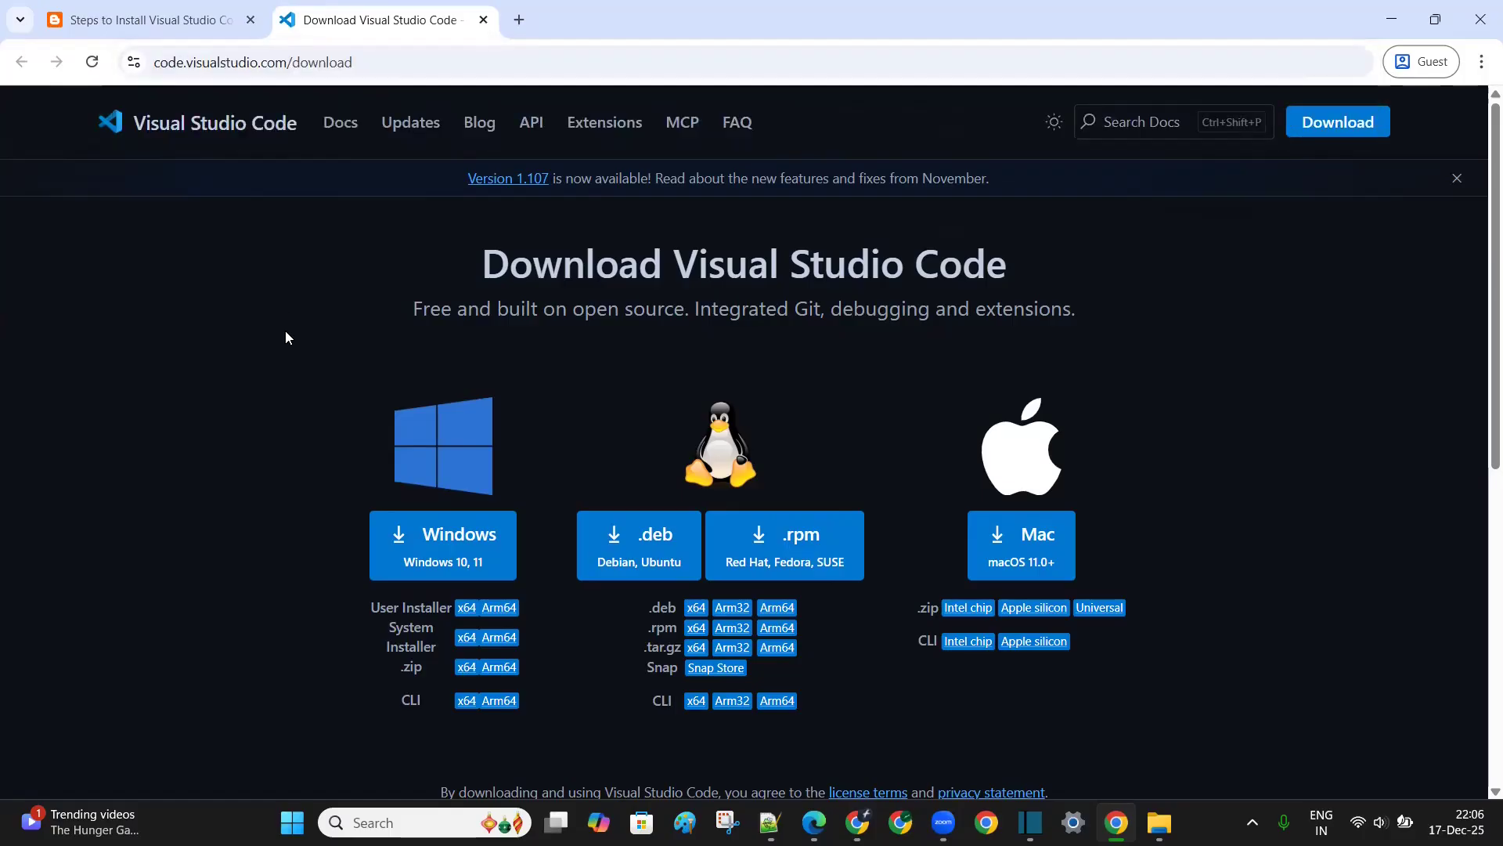
{"action": "left_click", "coordinate": [463, 545]}
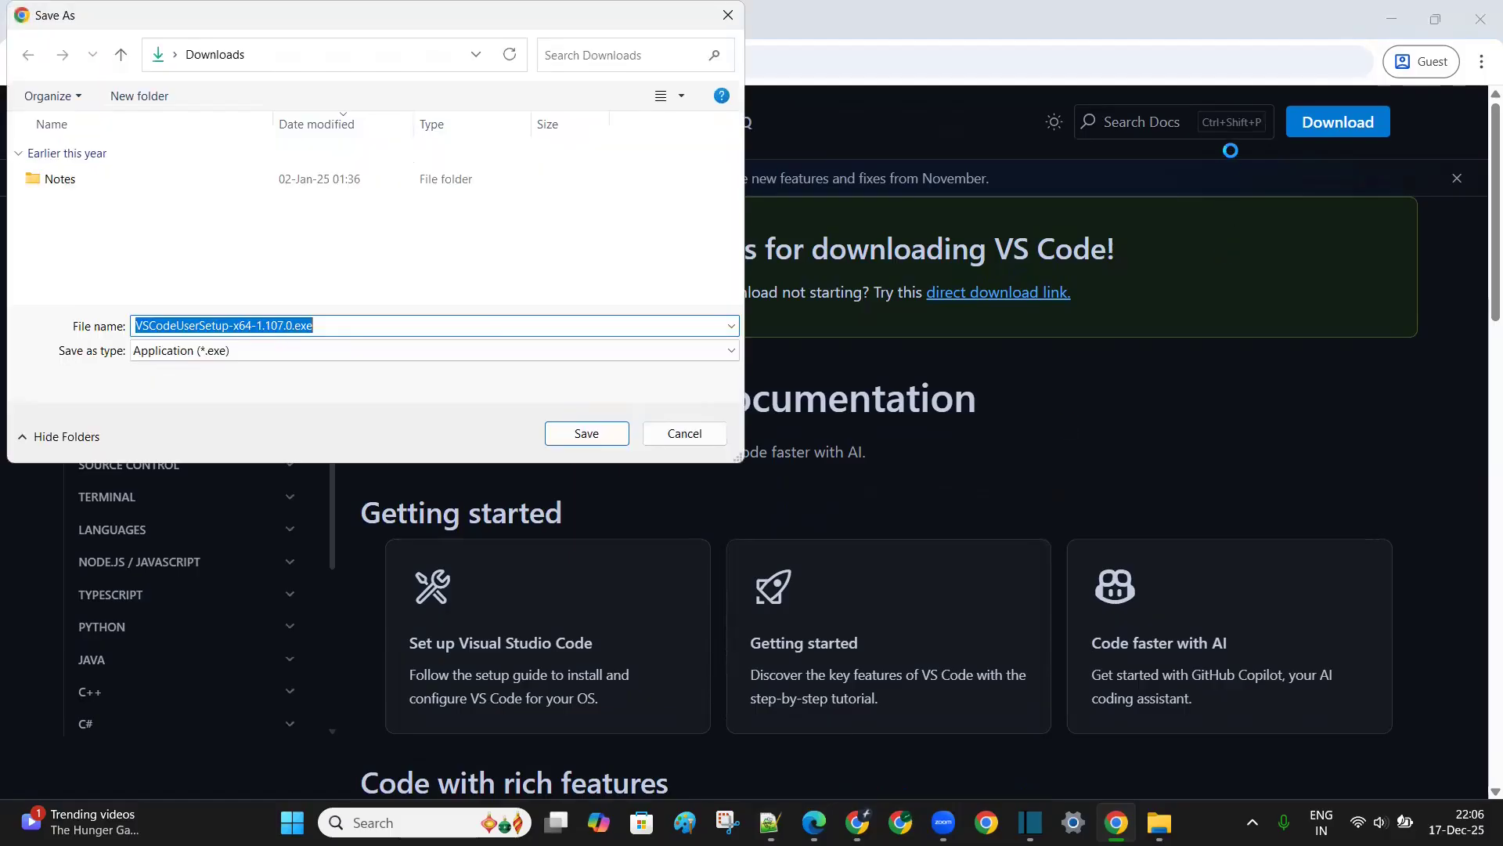
{"action": "left_click", "coordinate": [603, 434]}
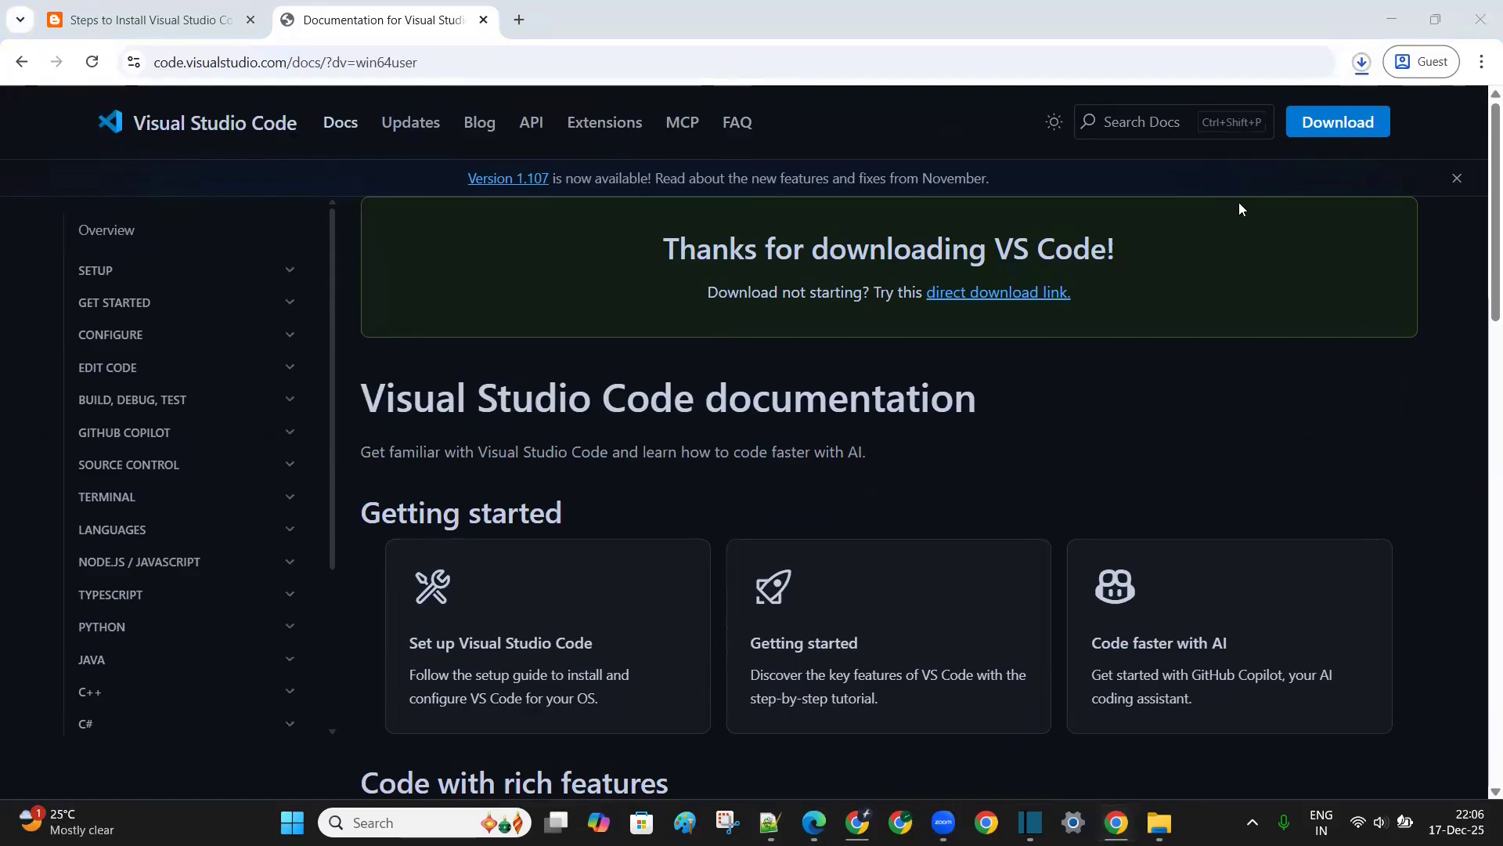
{"action": "left_click", "coordinate": [1362, 63]}
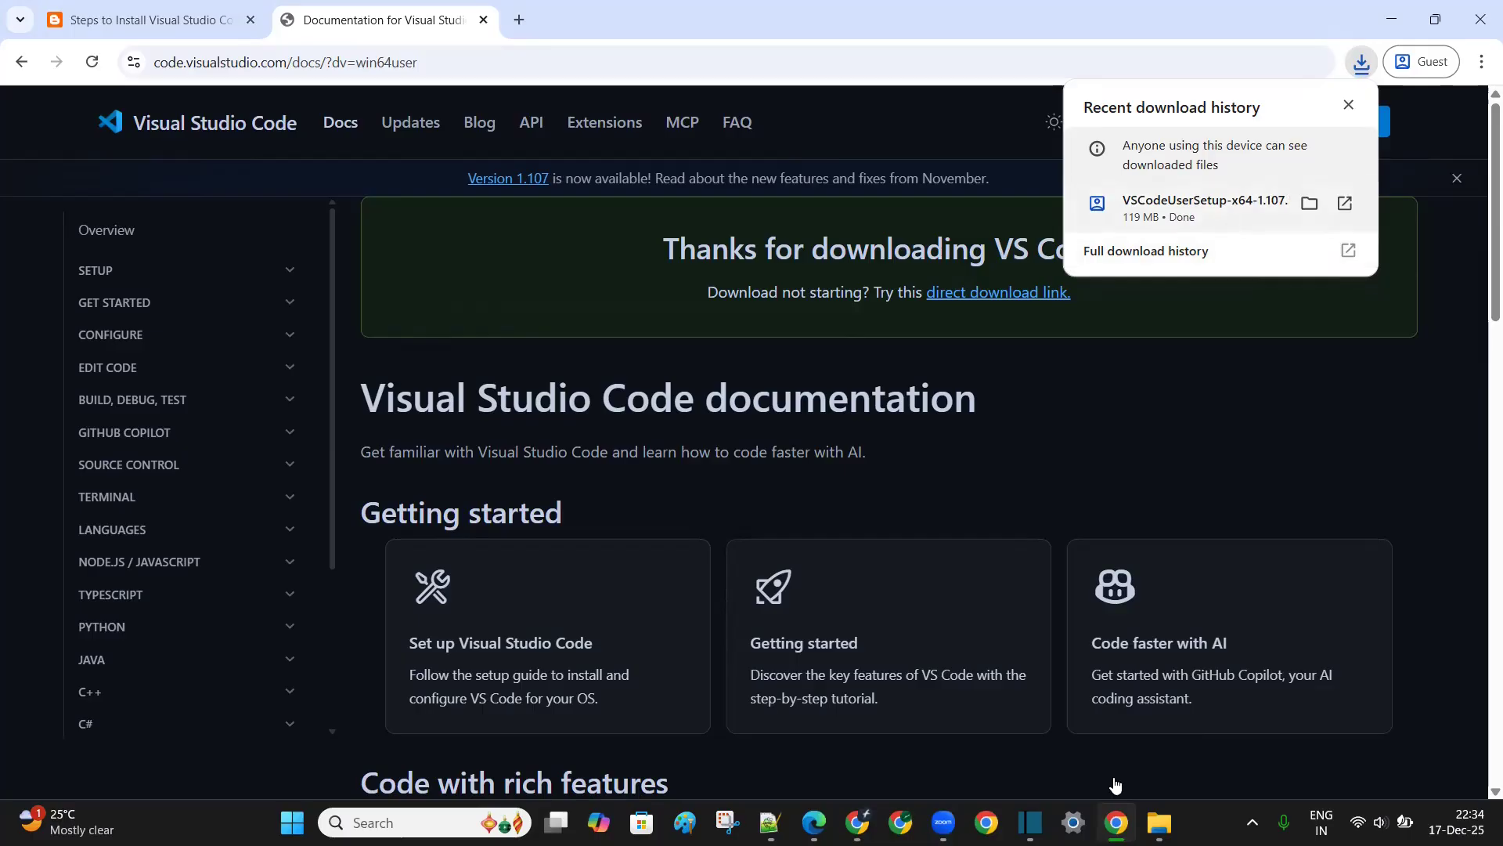
Step: Switch to the Downloads folder in File Explorer and run the VSCodeUserSetup-x64-1.107.0.exe installer
{"action": "mouse_move", "coordinate": [1160, 822]}
{"action": "left_click", "coordinate": [1158, 705]}
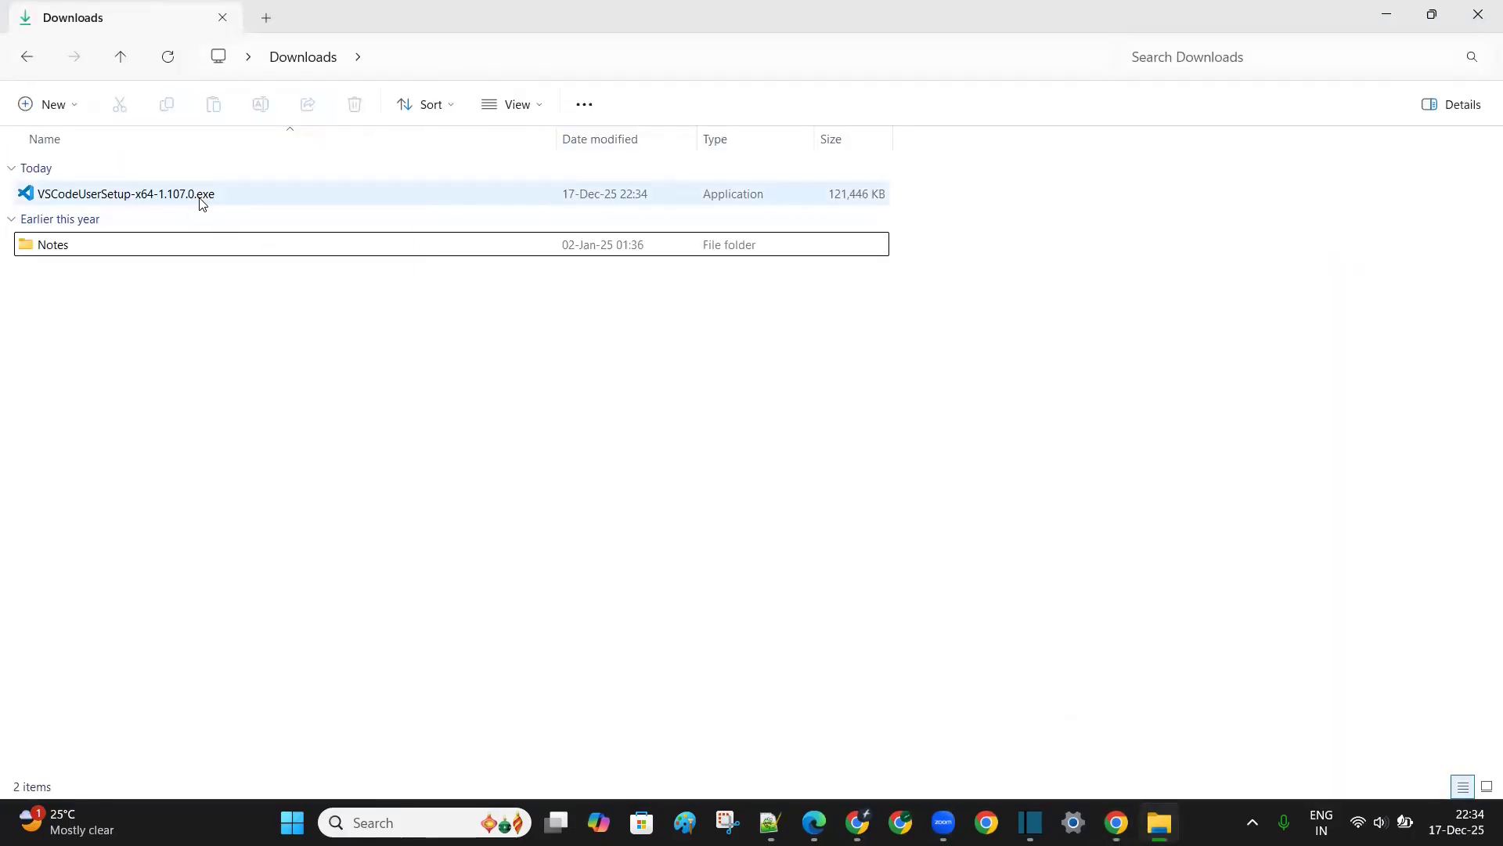
{"action": "left_click", "coordinate": [224, 202]}
{"action": "double_click", "coordinate": [223, 202]}
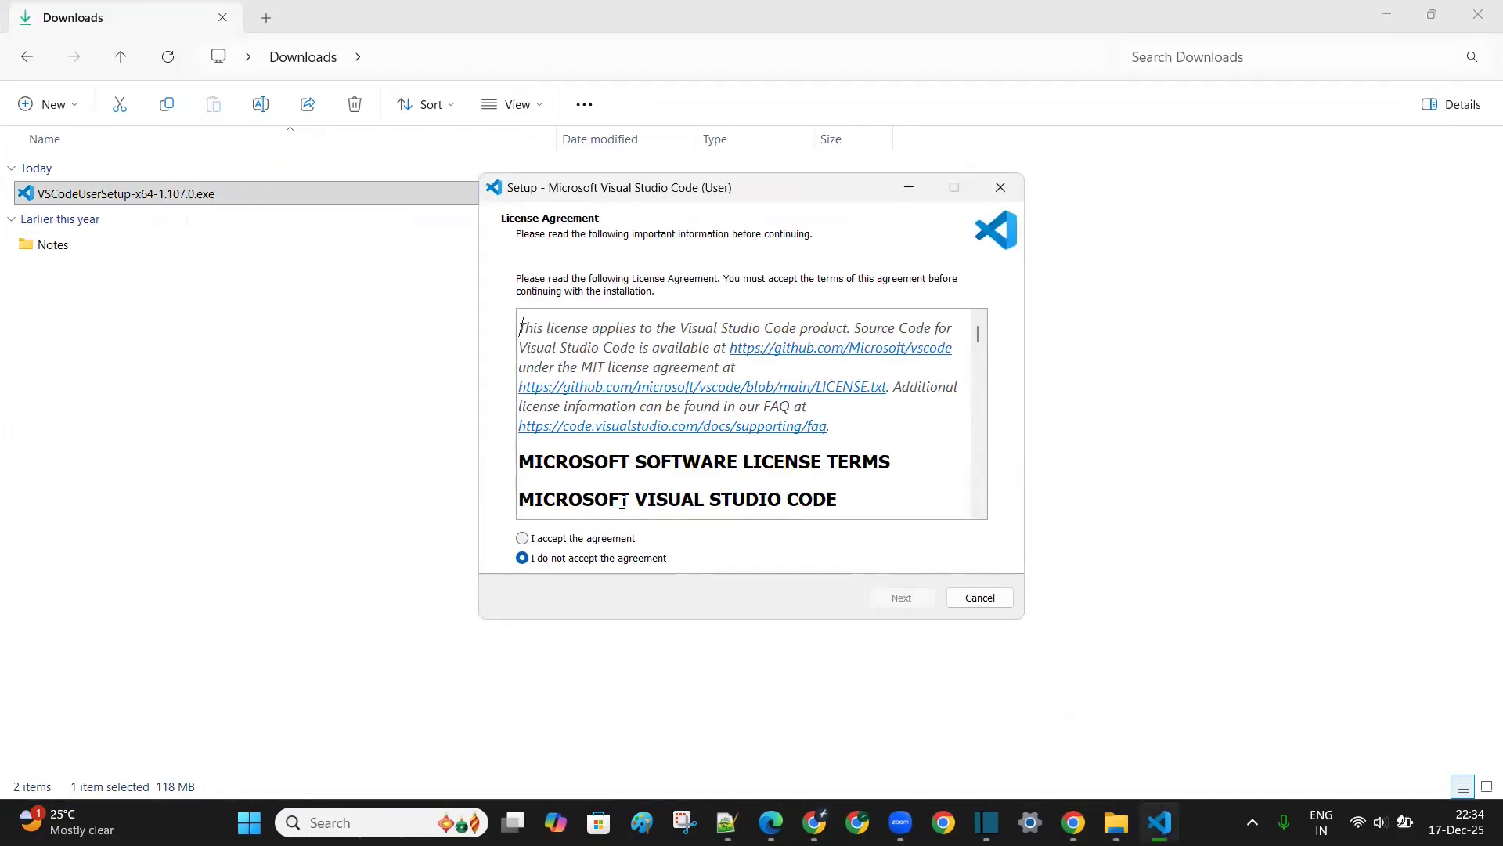
Step: Accept the license agreement and keep the default destination location and the Visual Studio Code Start Menu folder
{"action": "left_click", "coordinate": [522, 538]}
{"action": "left_click", "coordinate": [900, 598]}
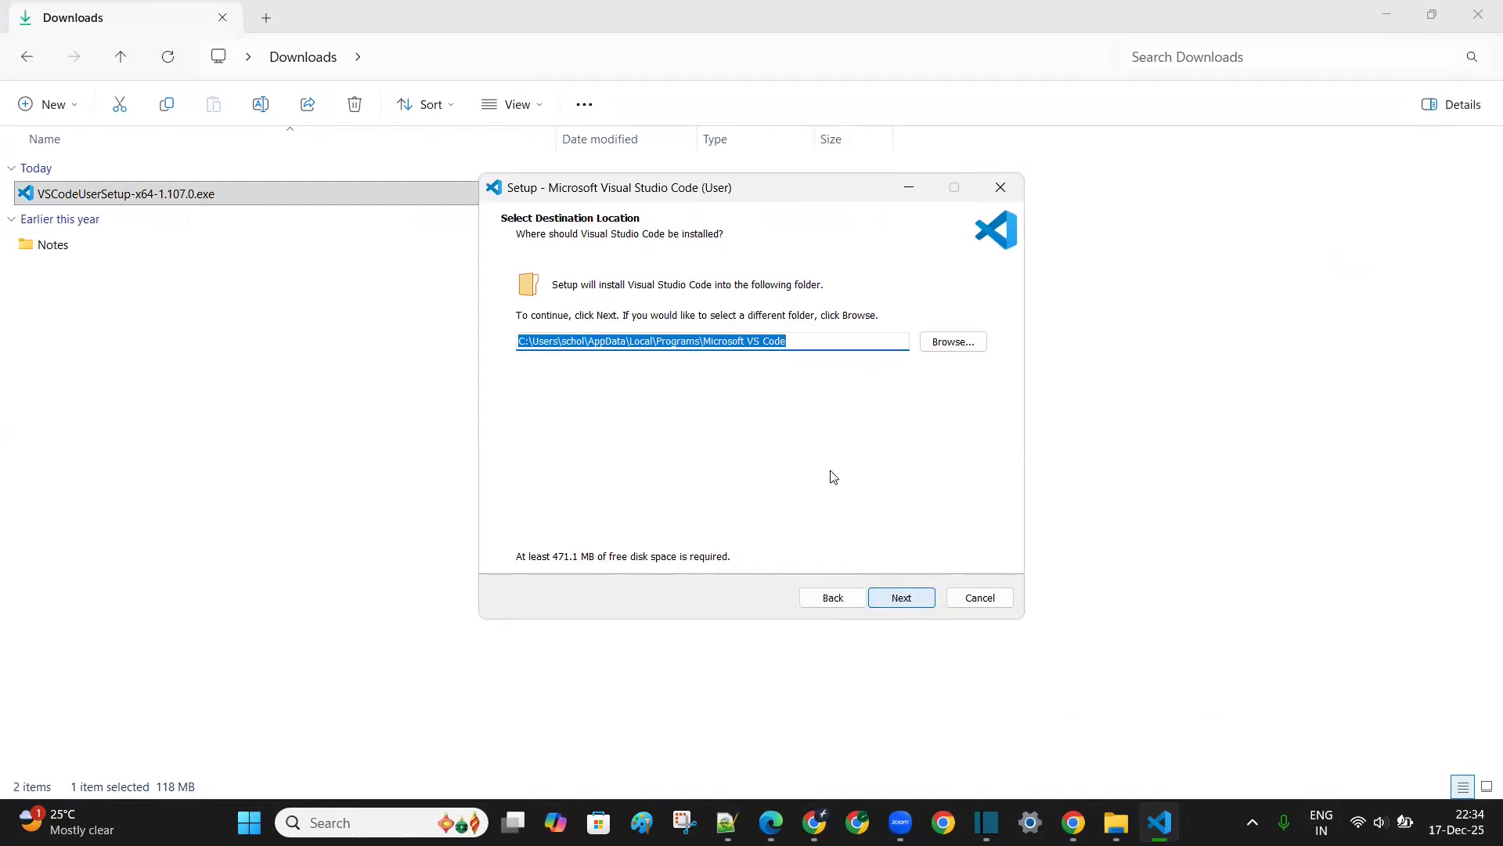
{"action": "left_click", "coordinate": [900, 598]}
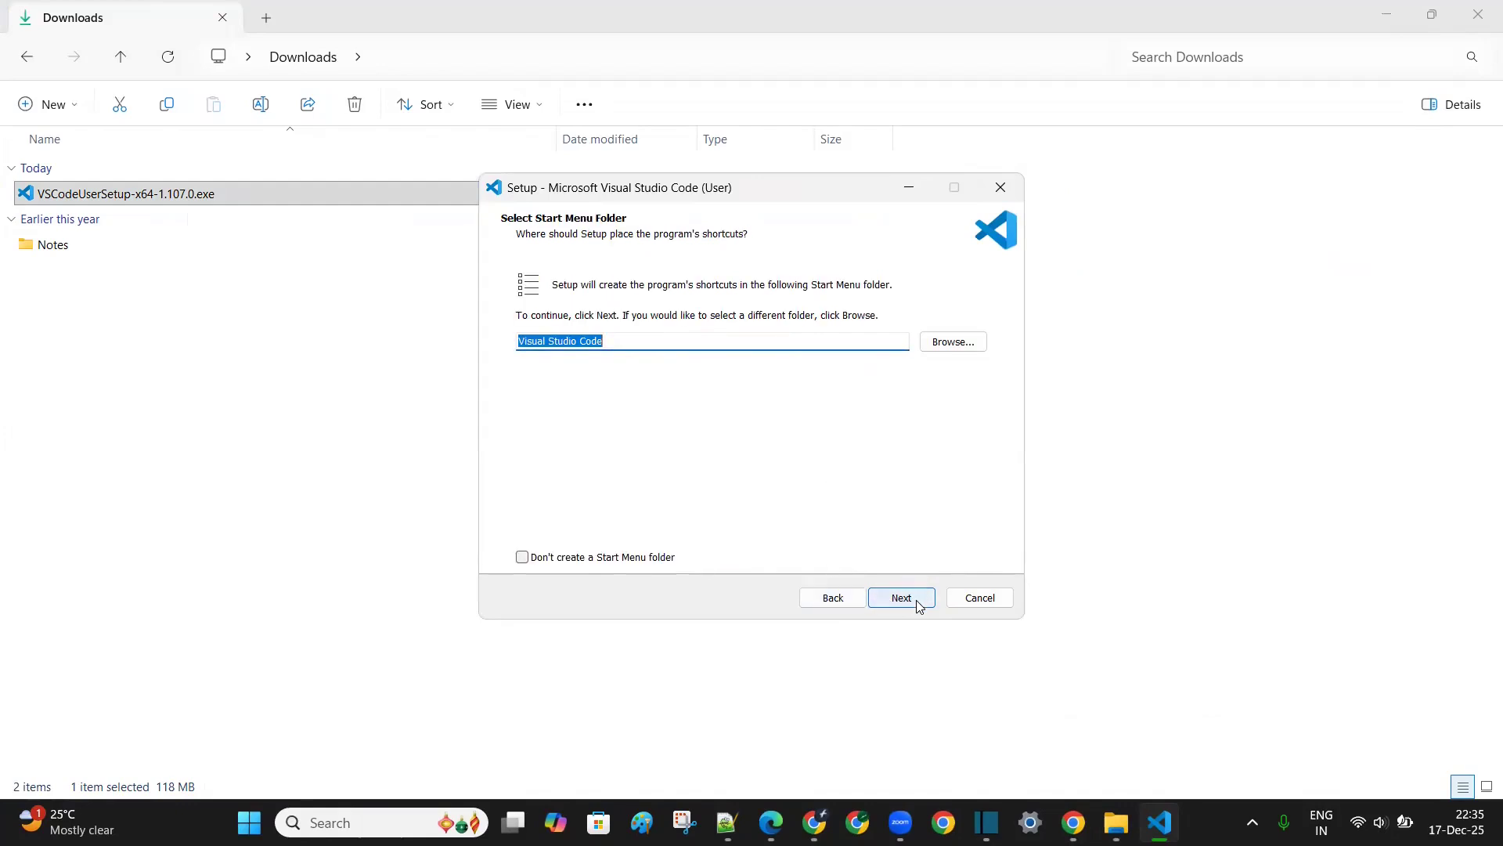
{"action": "left_click", "coordinate": [902, 598]}
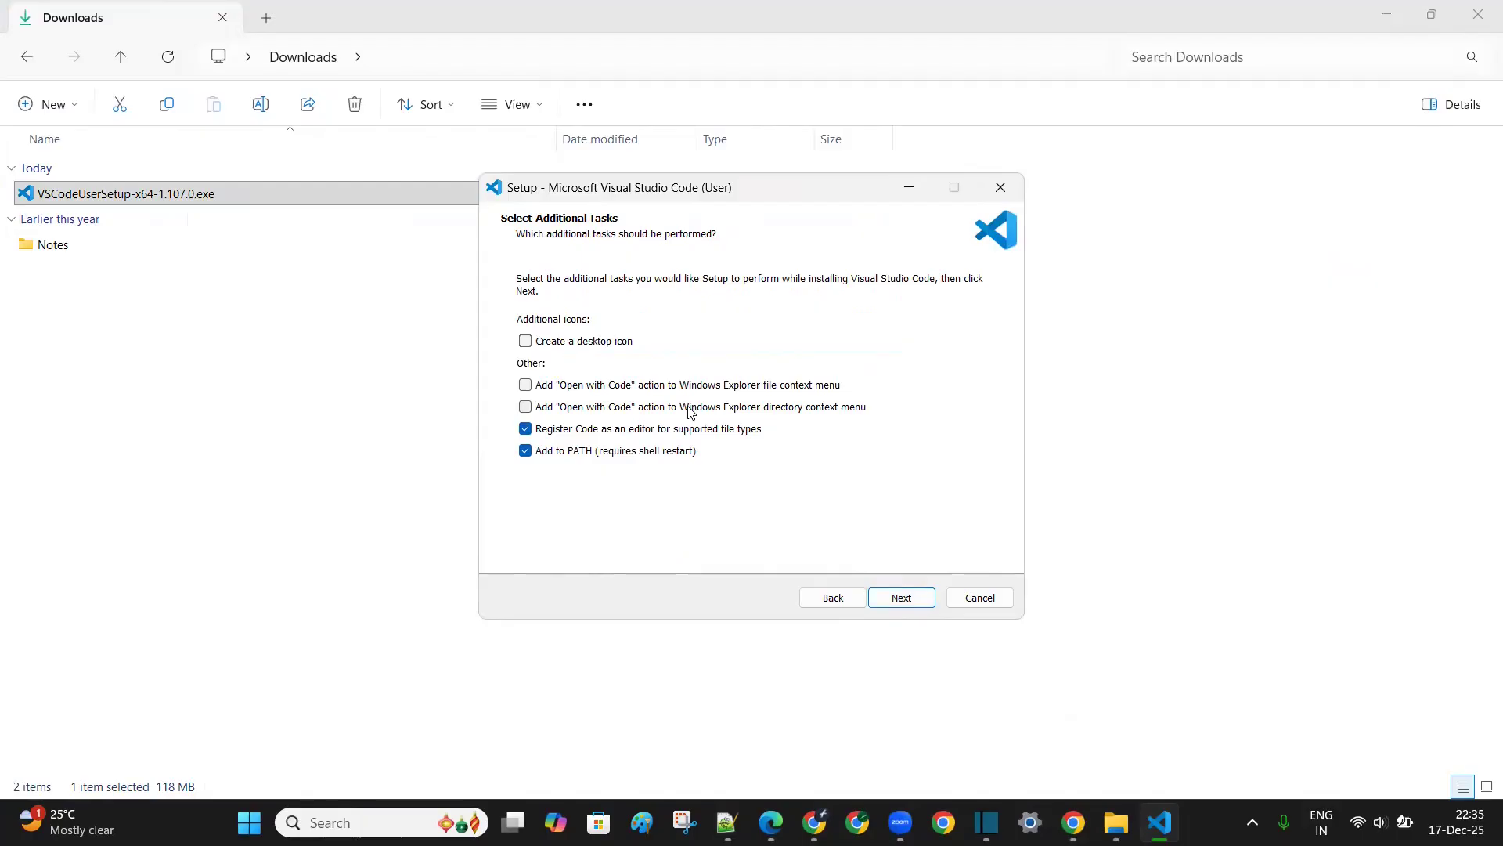
Step: Enable the desktop icon and the "Open with Code" actions for the file and directory context menus as additional tasks
{"action": "left_click", "coordinate": [526, 341]}
{"action": "left_click", "coordinate": [525, 386]}
{"action": "left_click", "coordinate": [525, 409]}
{"action": "left_click", "coordinate": [912, 604]}
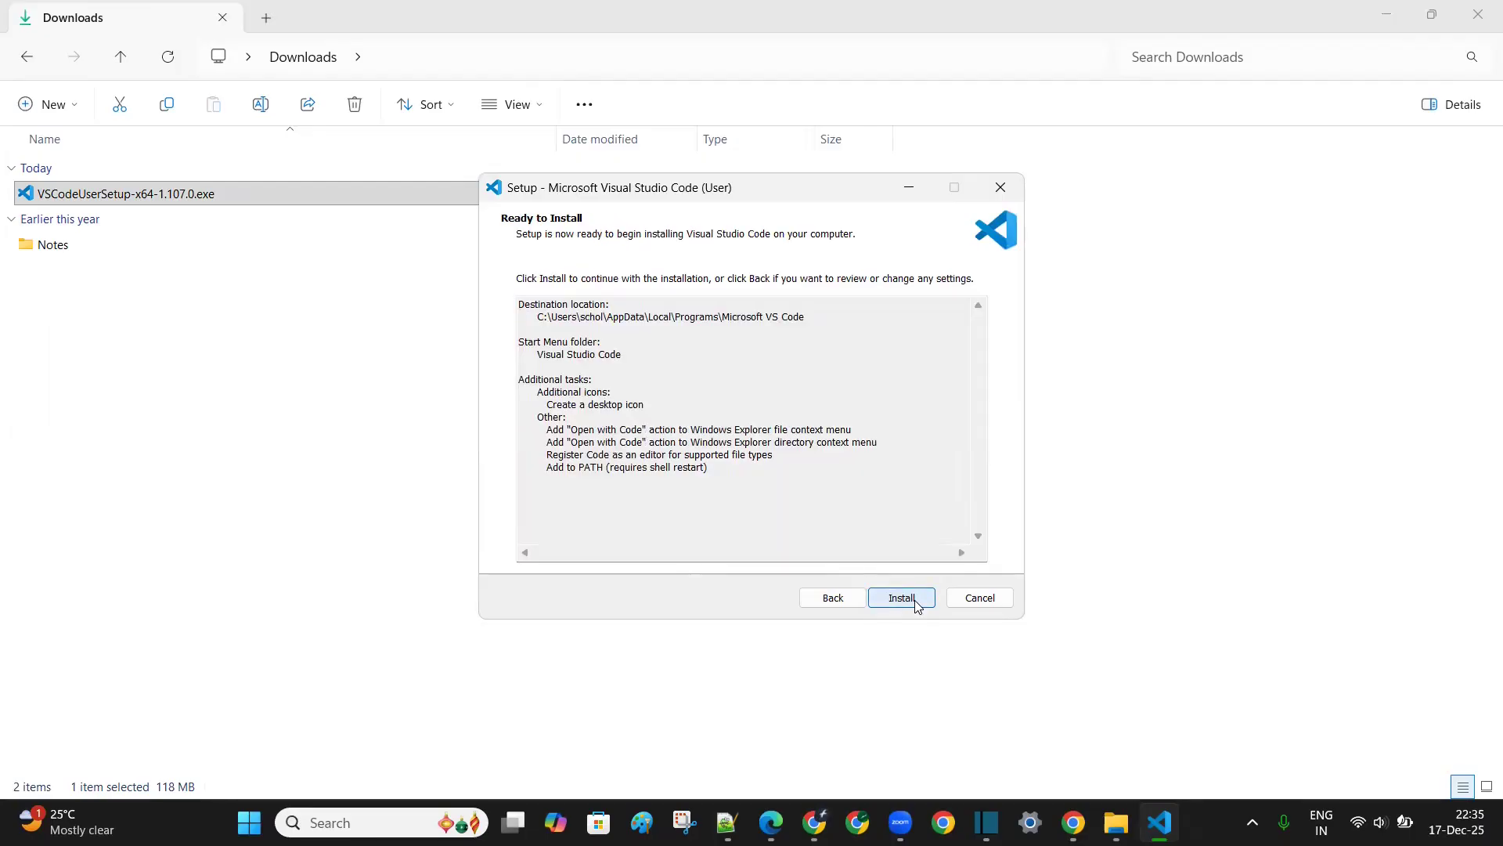
Step: Install Visual Studio Code and finish the setup wizard with the launch option enabled
{"action": "left_click", "coordinate": [913, 601]}
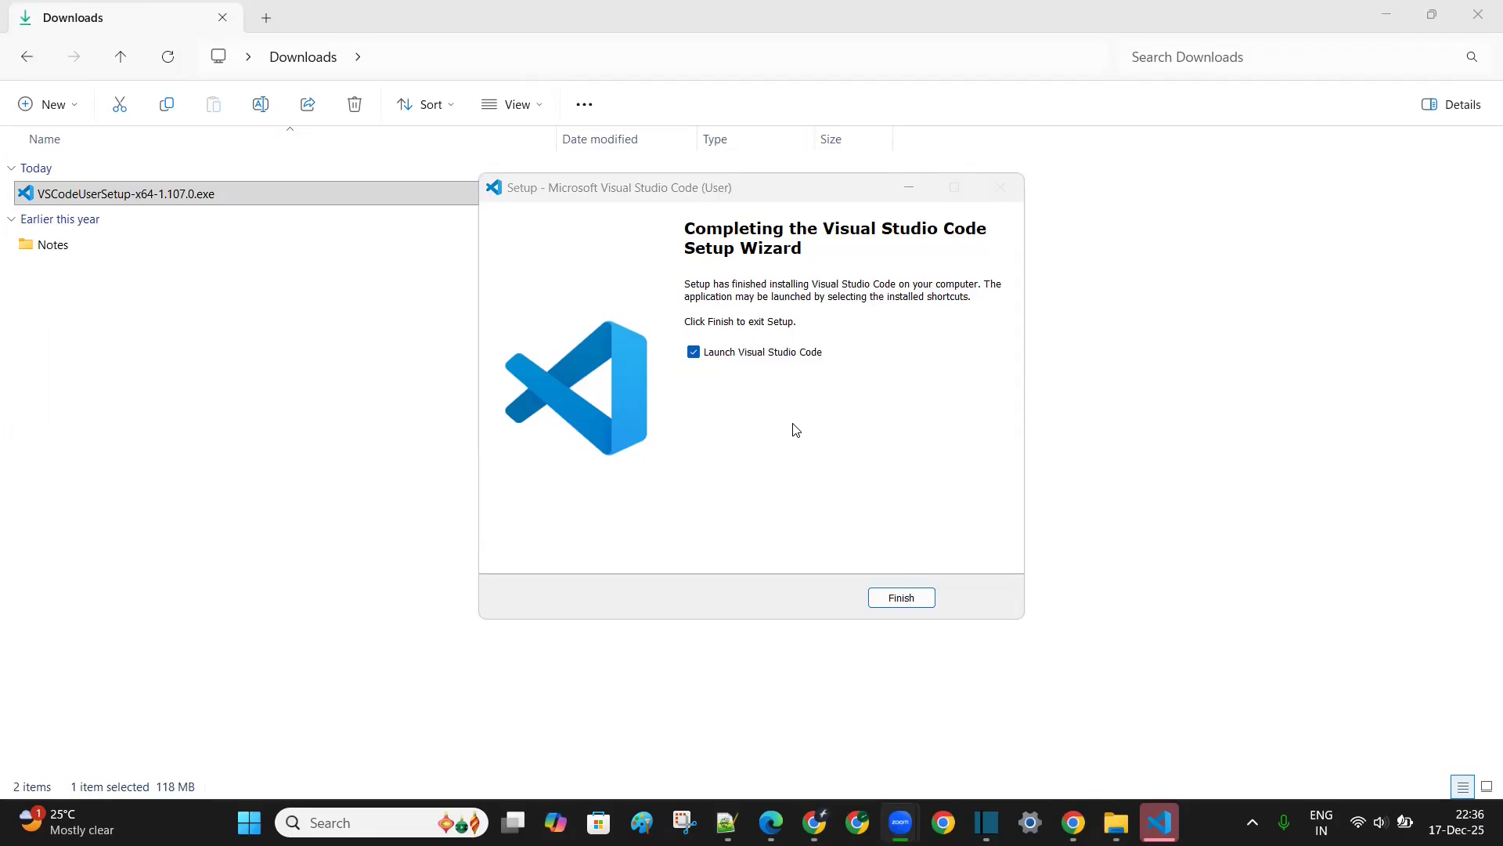
{"action": "left_click", "coordinate": [901, 598]}
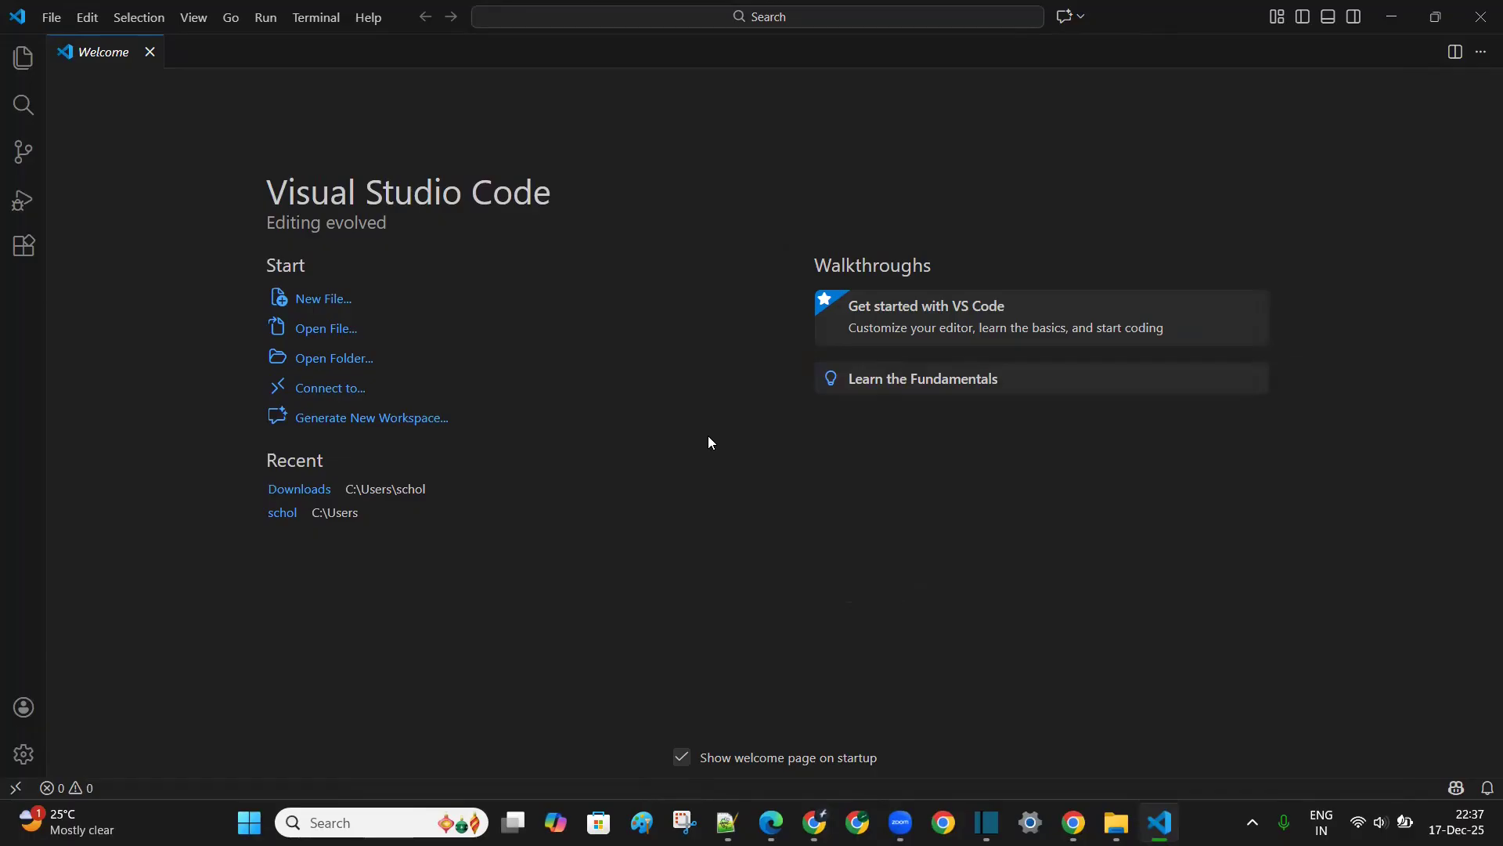
Step: Search Windows for "visua" to look up the installed Visual Studio Code app, and dismiss the search
{"action": "key", "text": "super"}
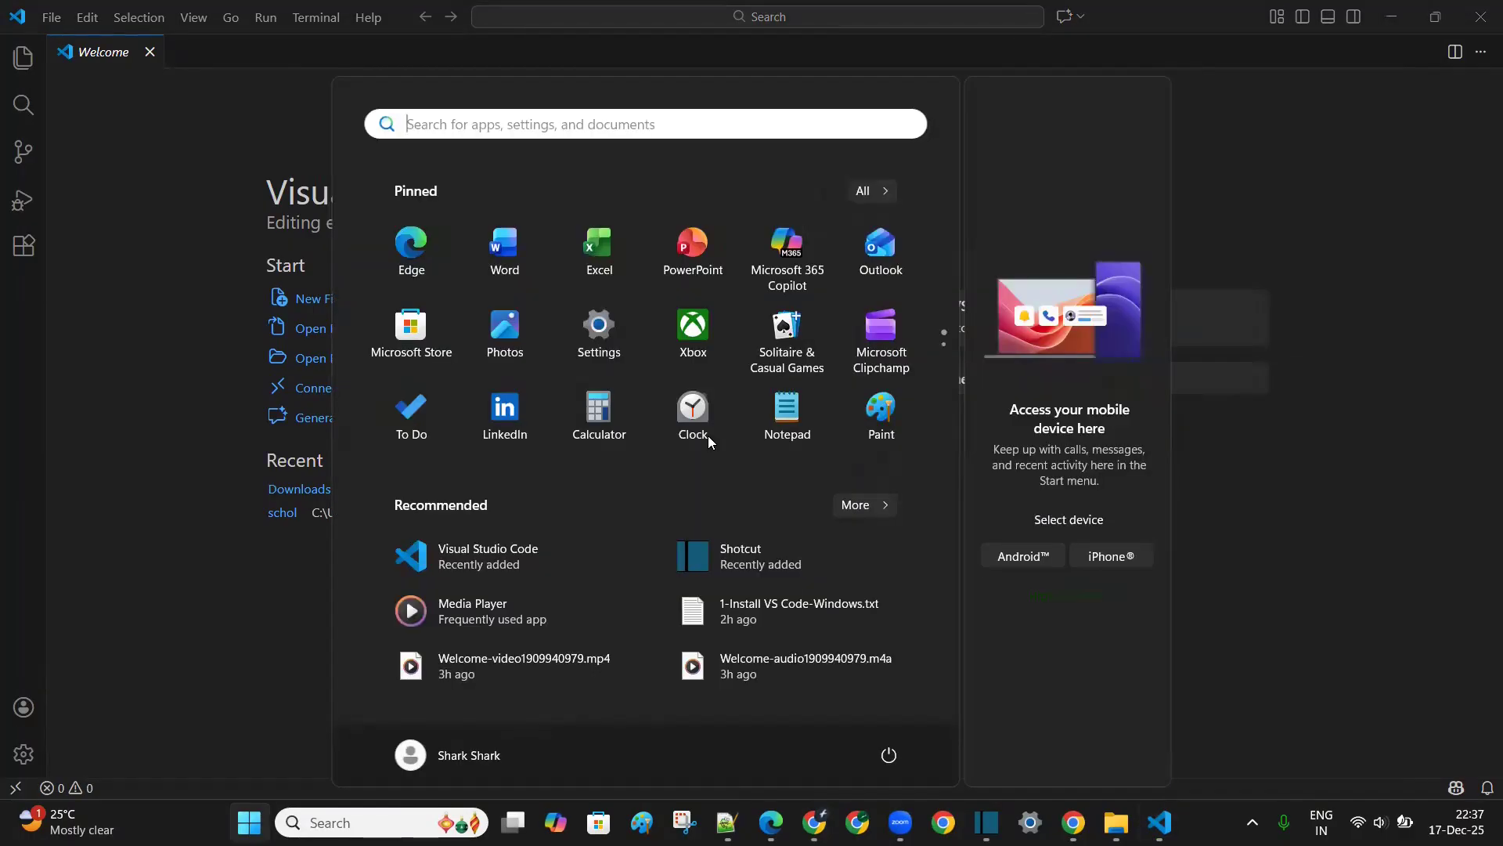
{"action": "type", "text": "visua"}
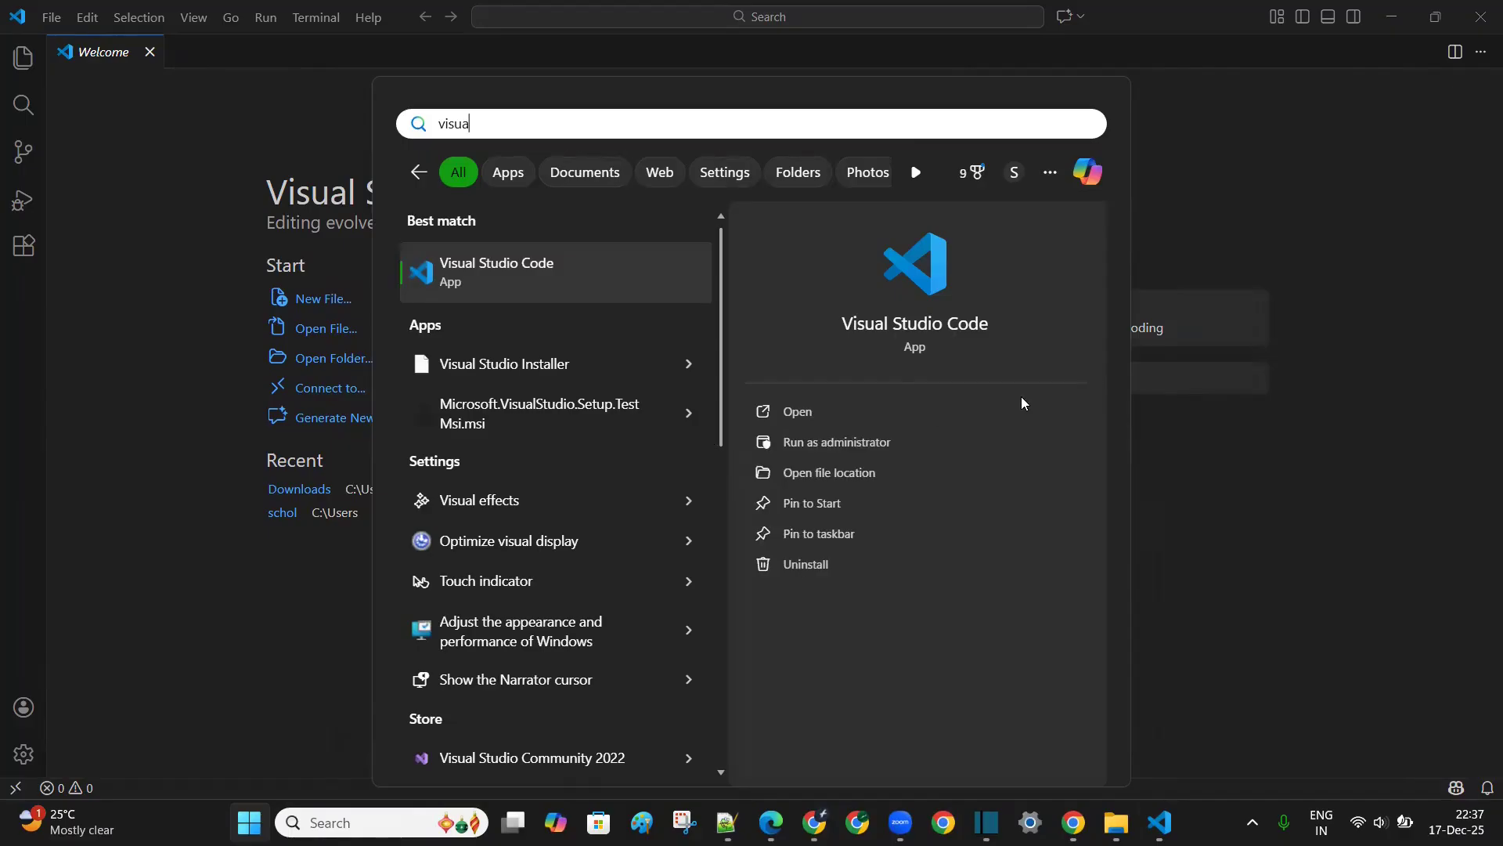
{"action": "left_click", "coordinate": [1257, 224]}
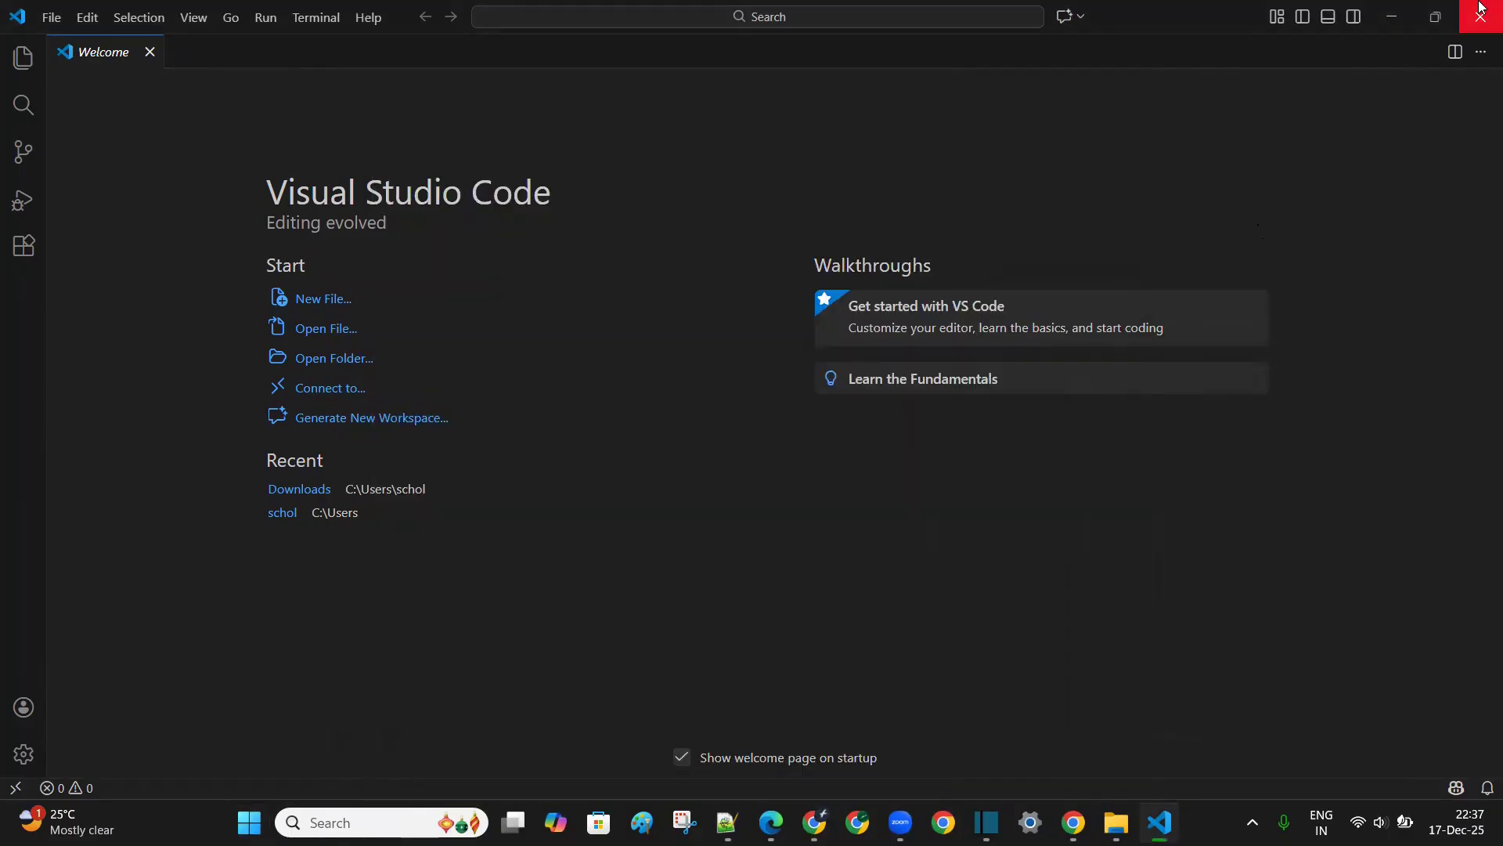
Step: Close Visual Studio Code and create a folder with the default name "New folder" in Downloads
{"action": "left_click", "coordinate": [1481, 15]}
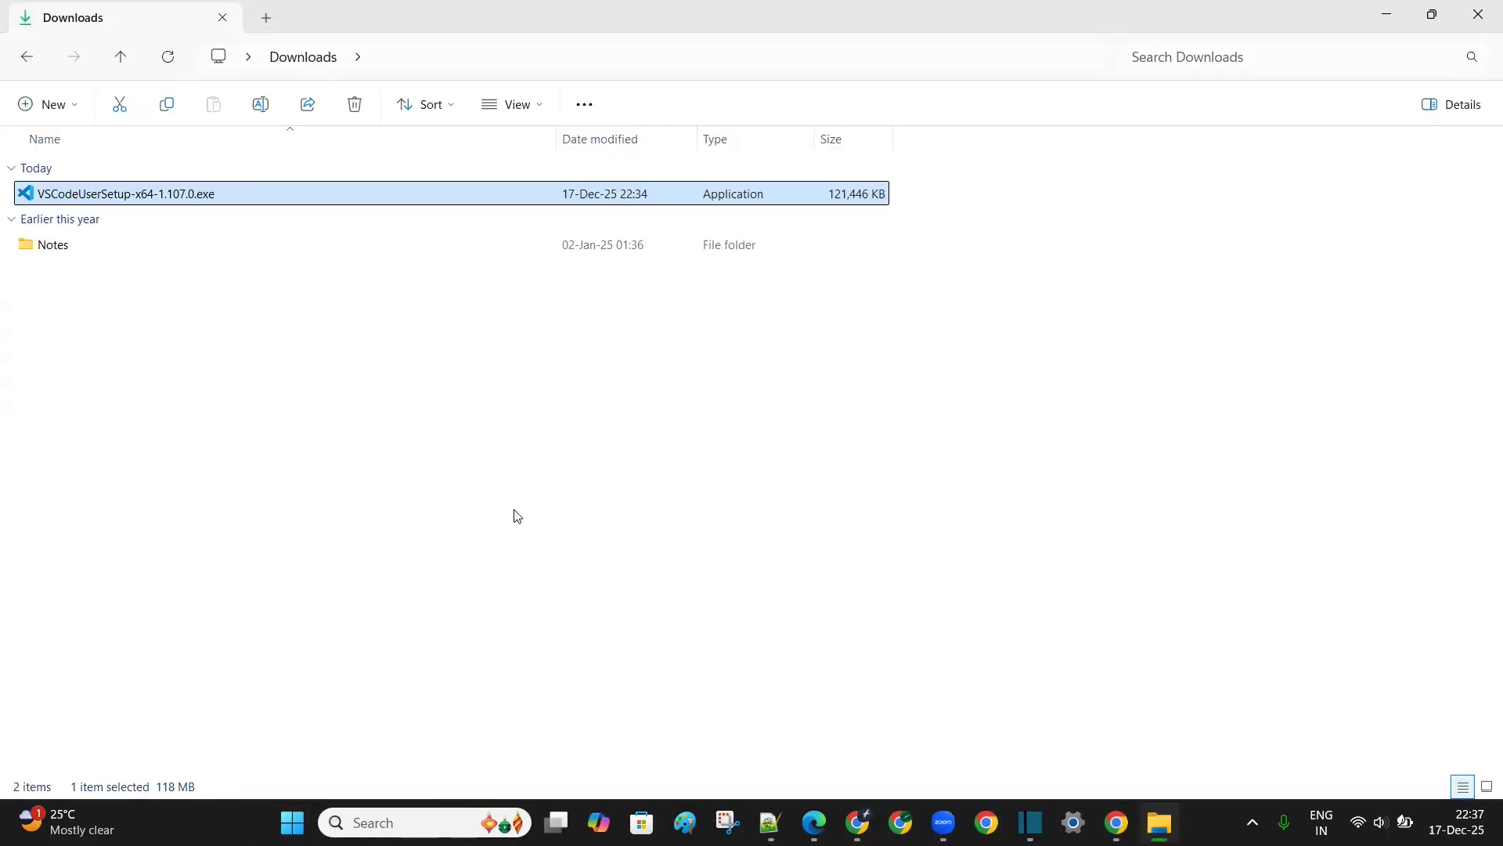
{"action": "left_click", "coordinate": [516, 515]}
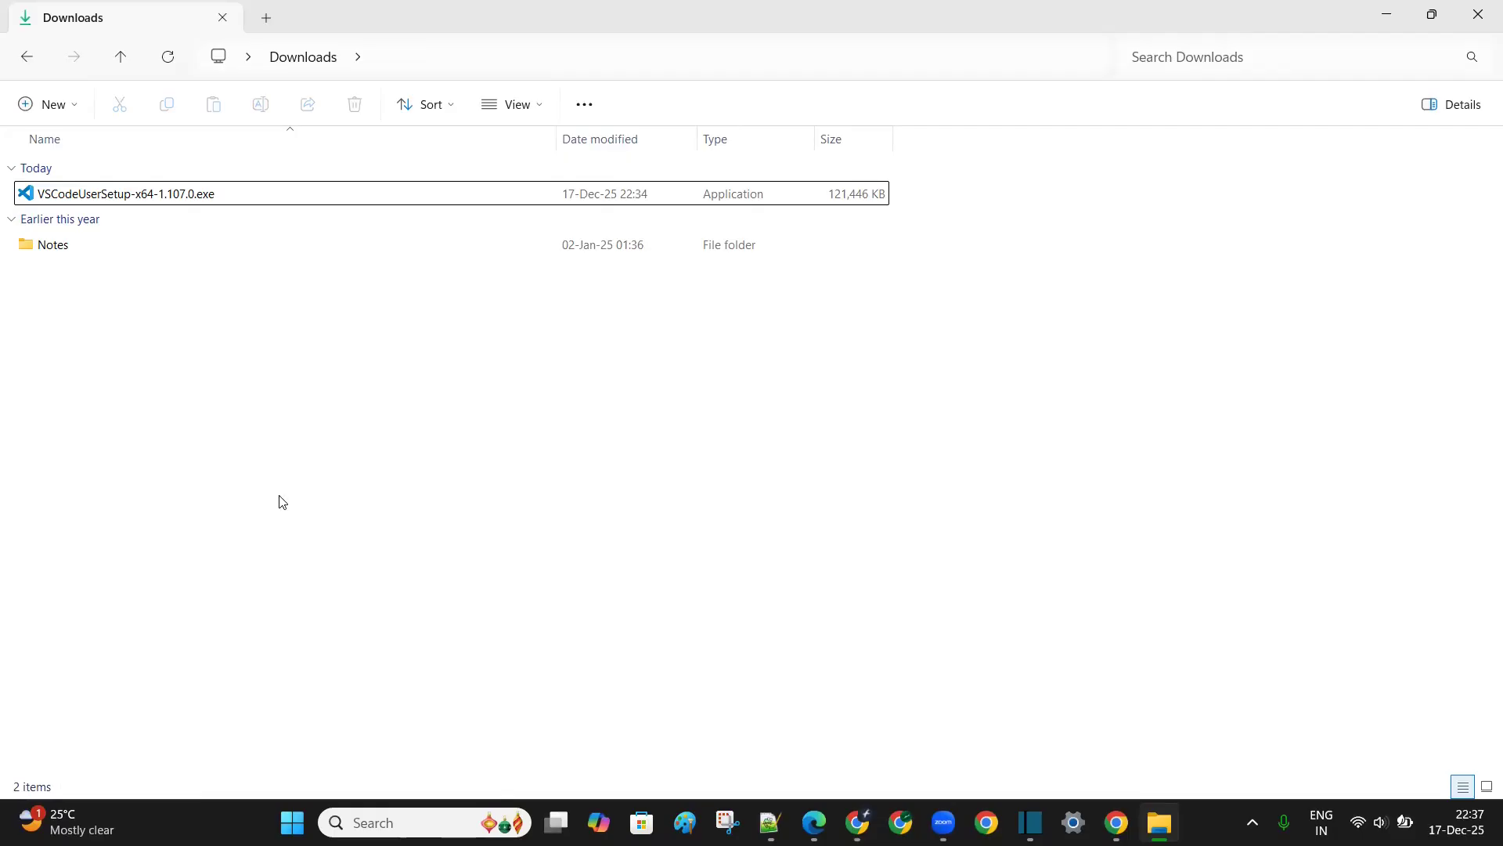
{"action": "key", "text": "ctrl+shift+n"}
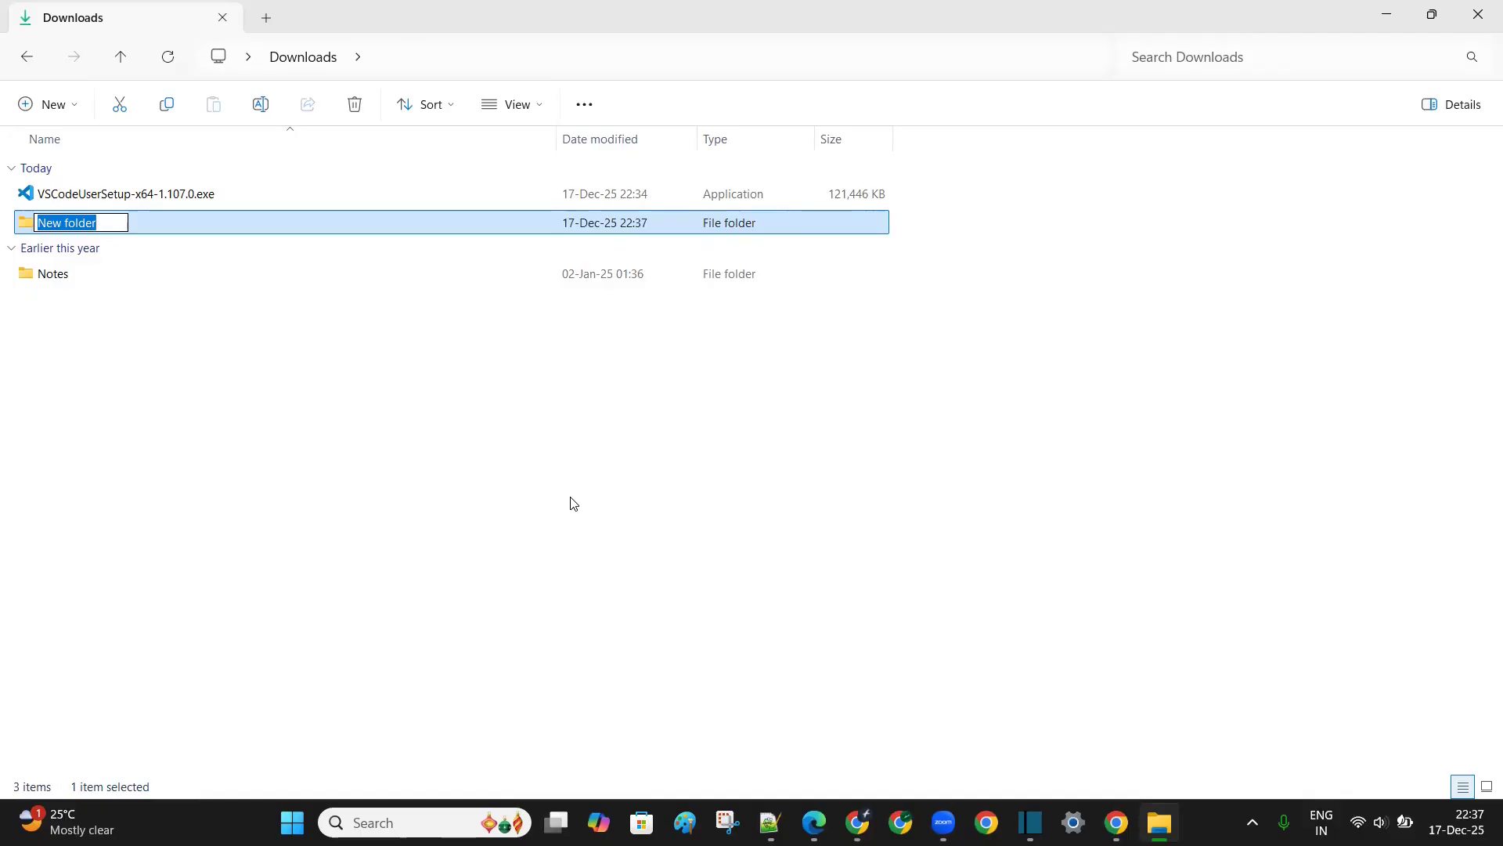
{"action": "left_click", "coordinate": [460, 496]}
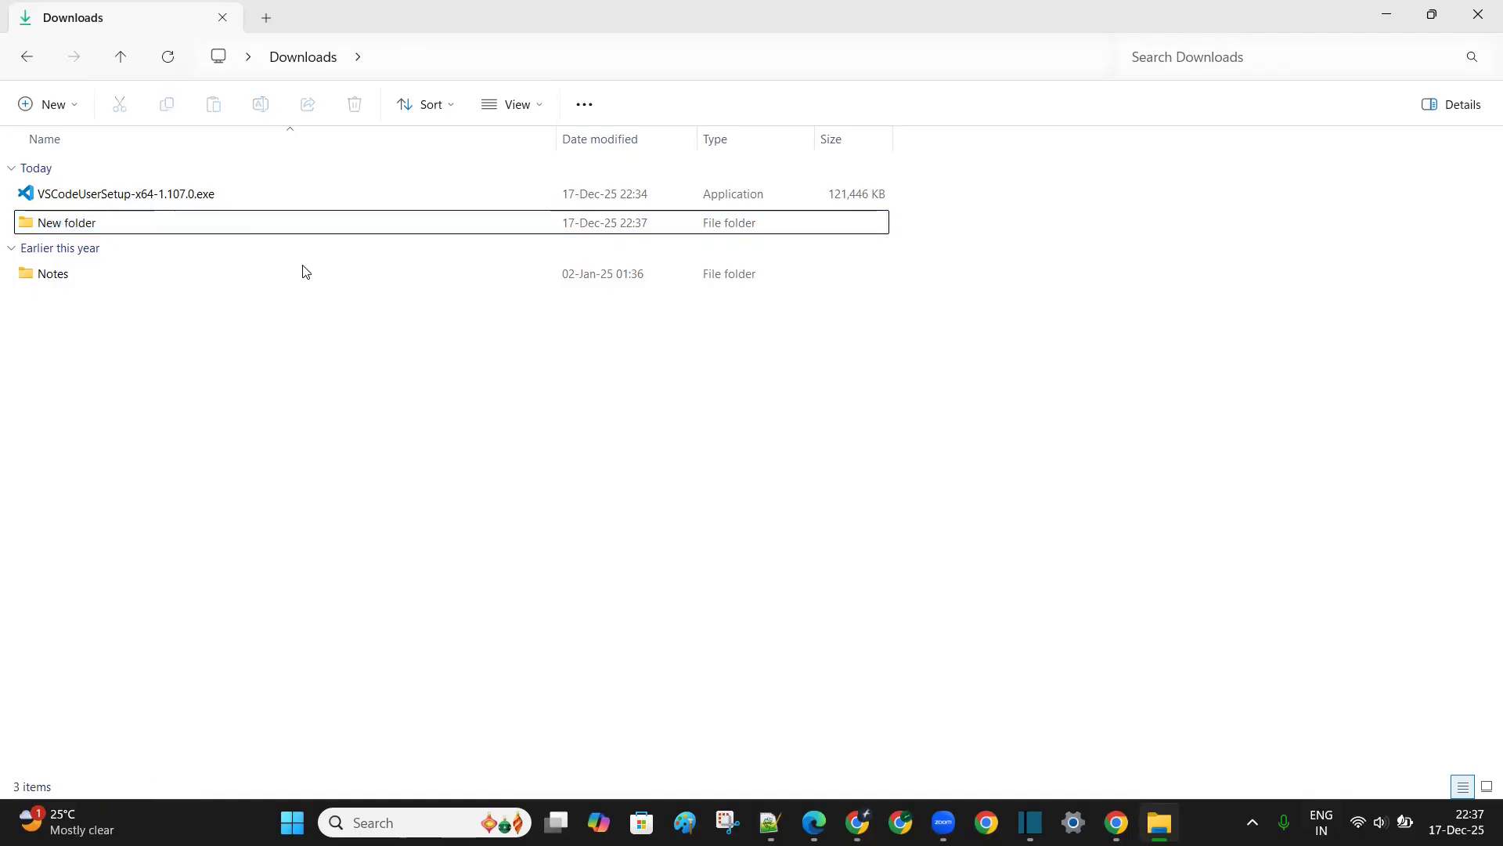
Step: Open a terminal inside "New folder" and run "code ." to open that folder in Visual Studio Code
{"action": "double_click", "coordinate": [219, 225]}
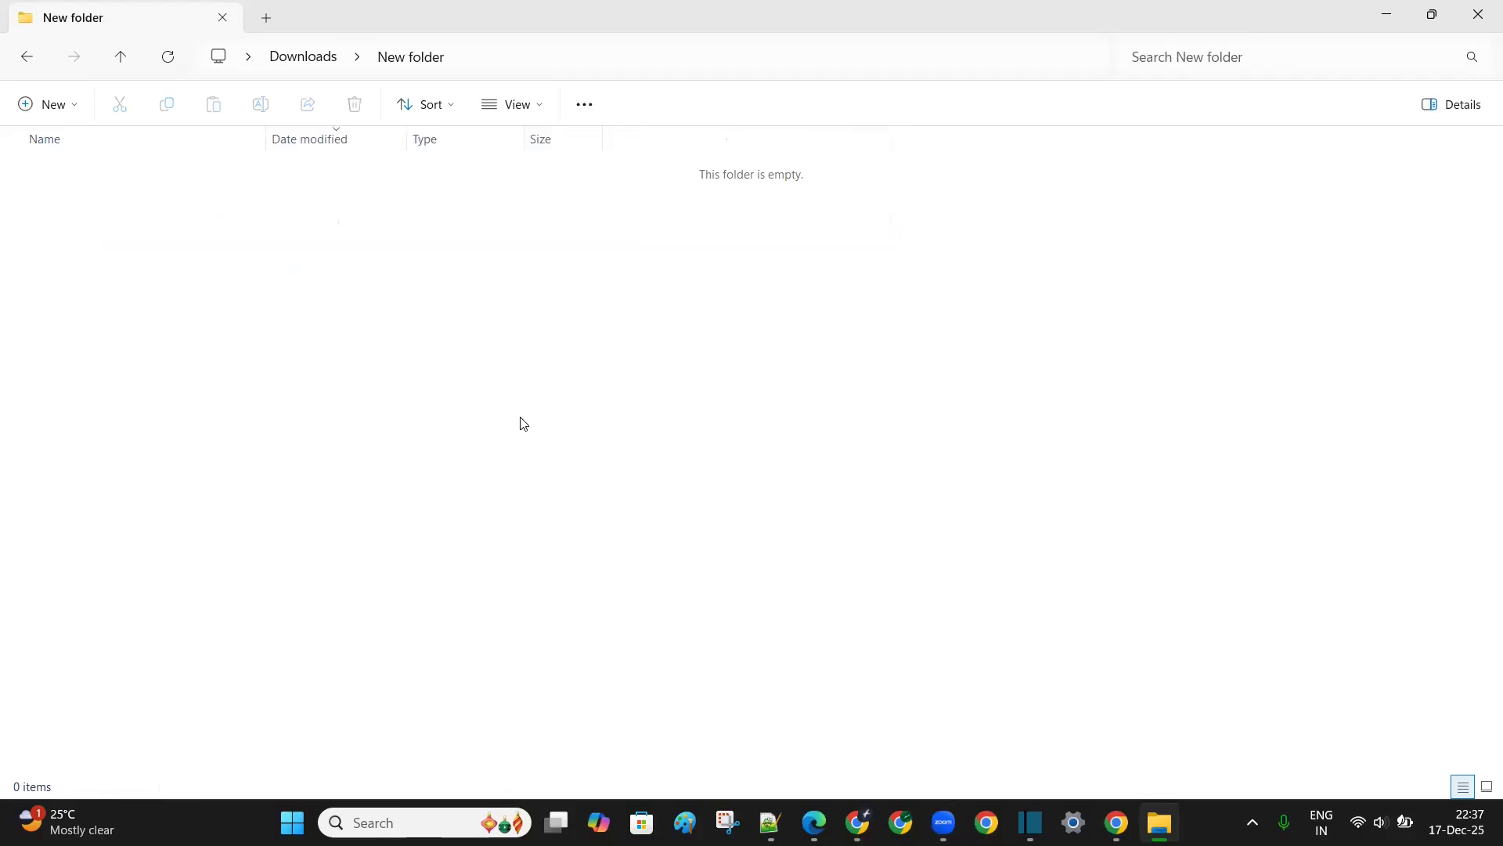
{"action": "right_click", "coordinate": [670, 408]}
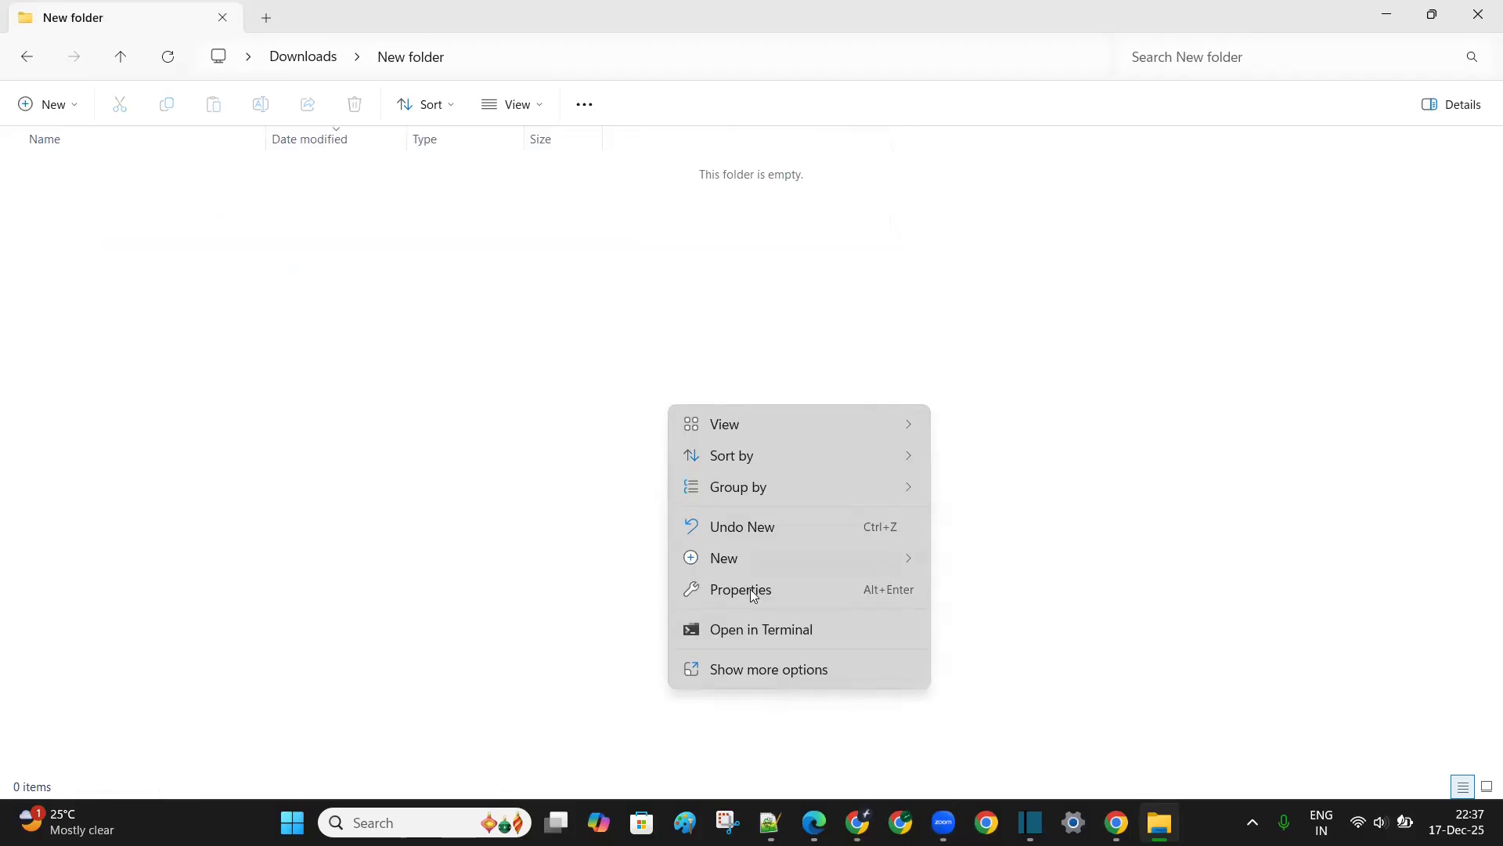
{"action": "left_click", "coordinate": [780, 629]}
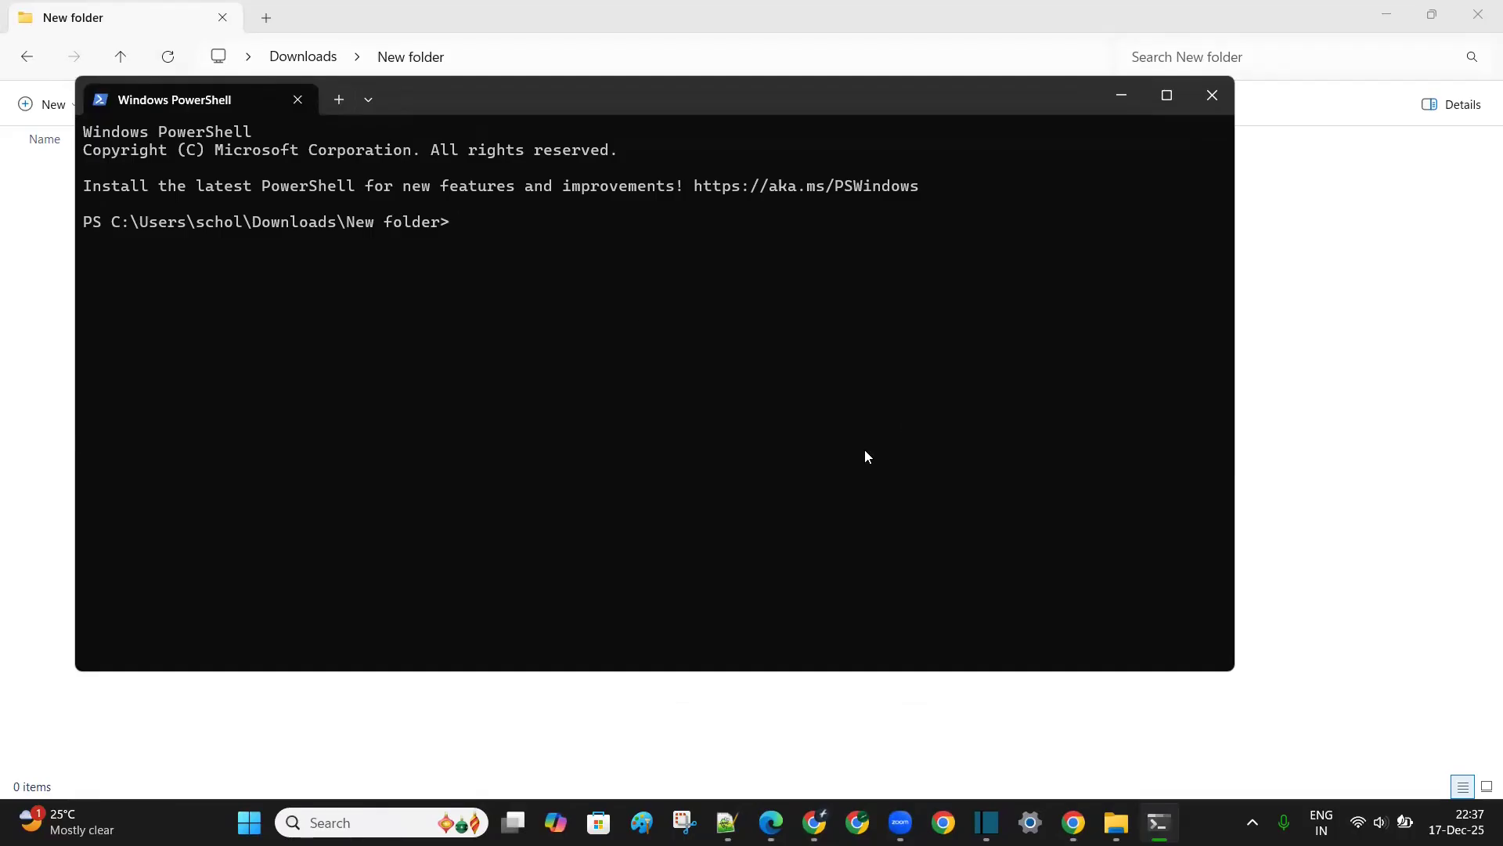
{"action": "type", "text": "code"}
{"action": "type", "text": "."}
{"action": "key", "text": "Return"}
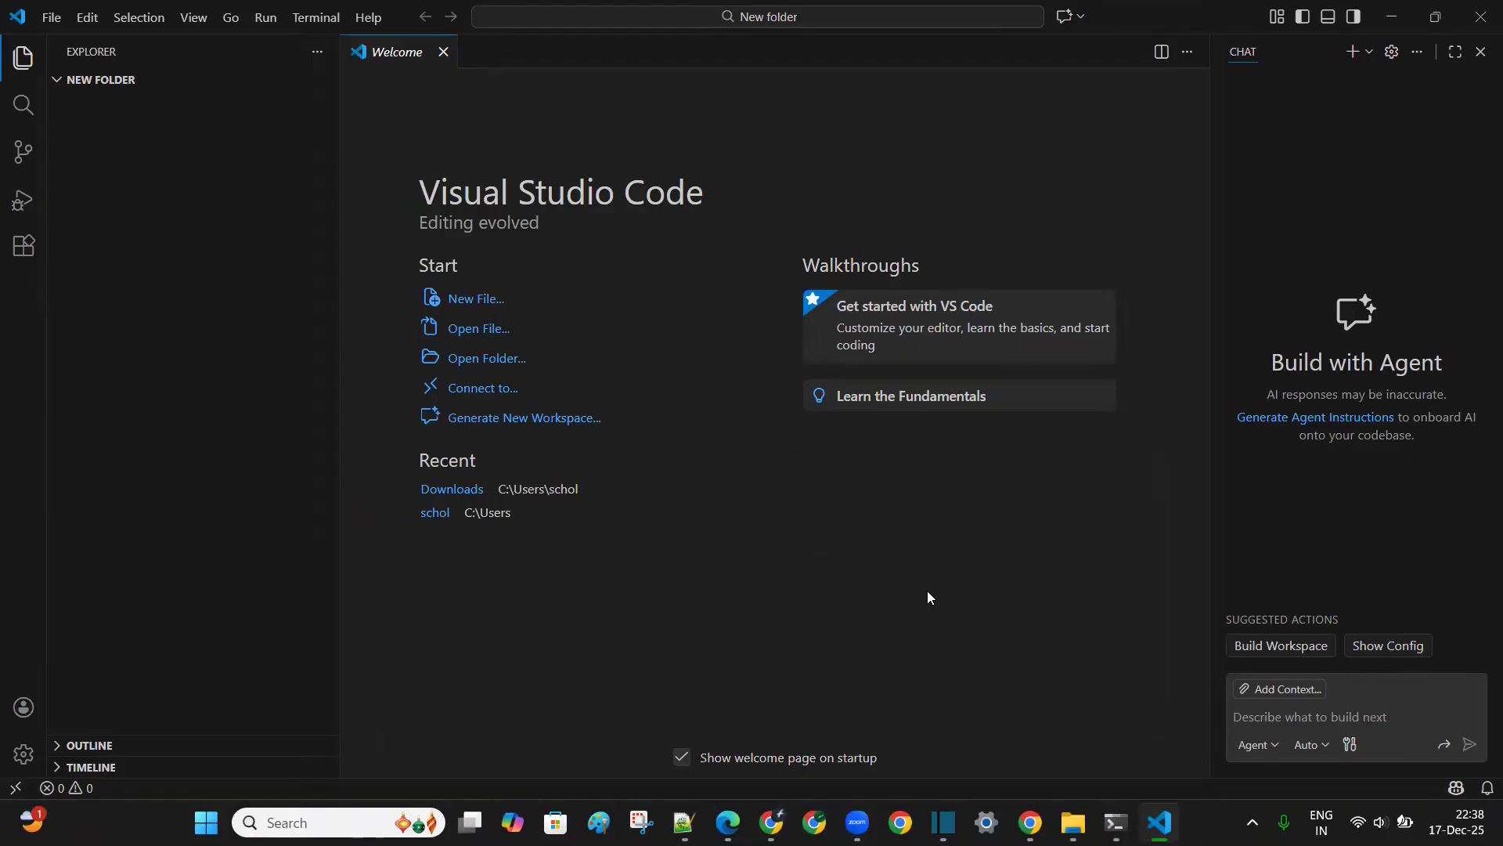
Step: Review the "Steps to Install Visual Studio Code (VS Code) on Windows" blog post in Chrome and return to Visual Studio Code
{"action": "left_click", "coordinate": [1029, 822]}
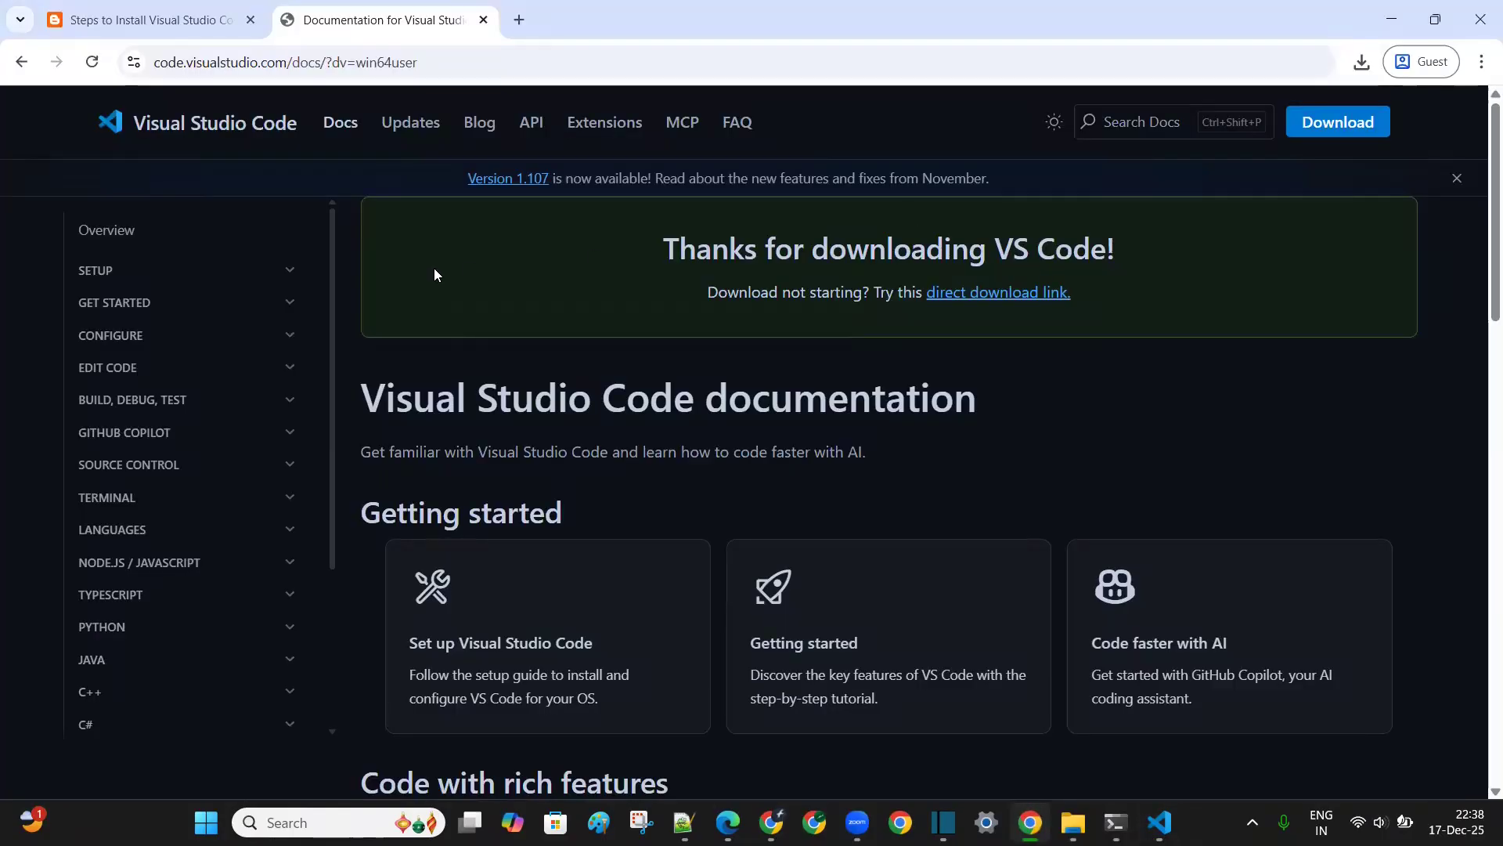
{"action": "left_click", "coordinate": [140, 19]}
{"action": "scroll", "coordinate": [390, 463], "scroll_direction": "down", "scroll_amount": 2}
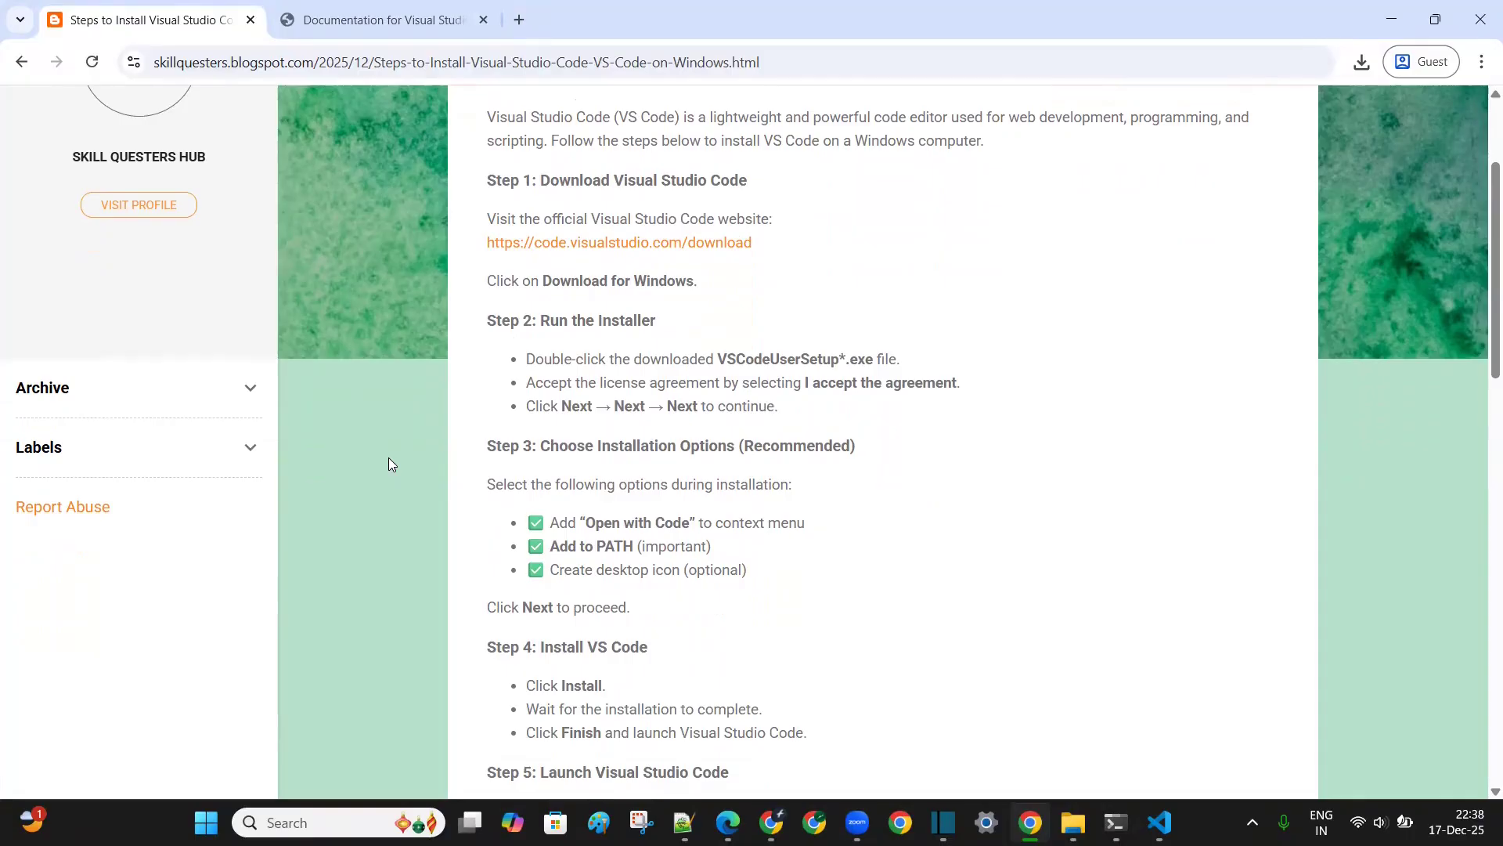
{"action": "scroll", "coordinate": [390, 464], "scroll_direction": "up", "scroll_amount": 1}
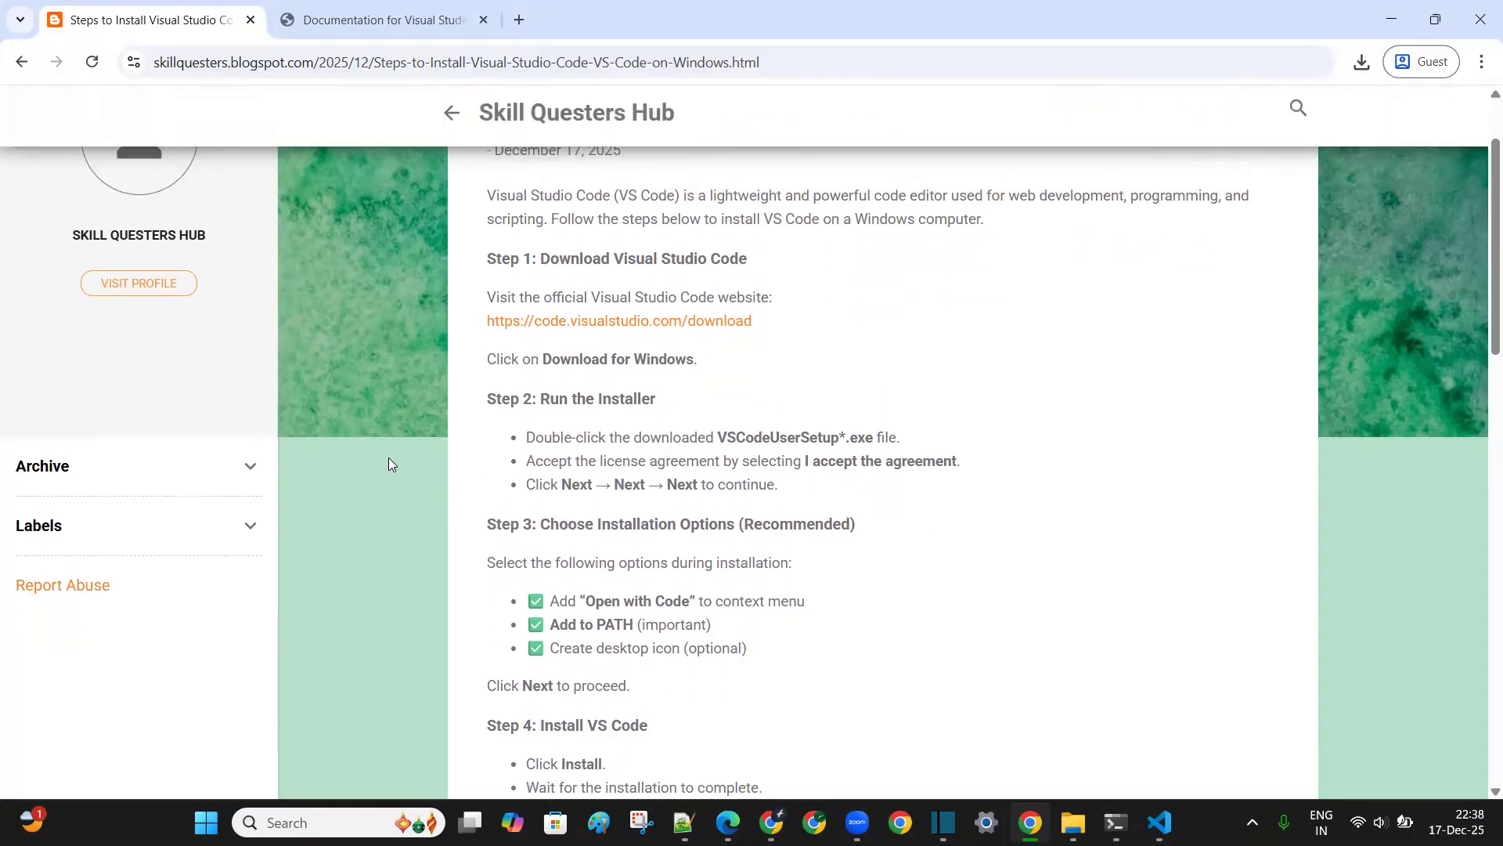
{"action": "scroll", "coordinate": [389, 457], "scroll_direction": "up", "scroll_amount": 2}
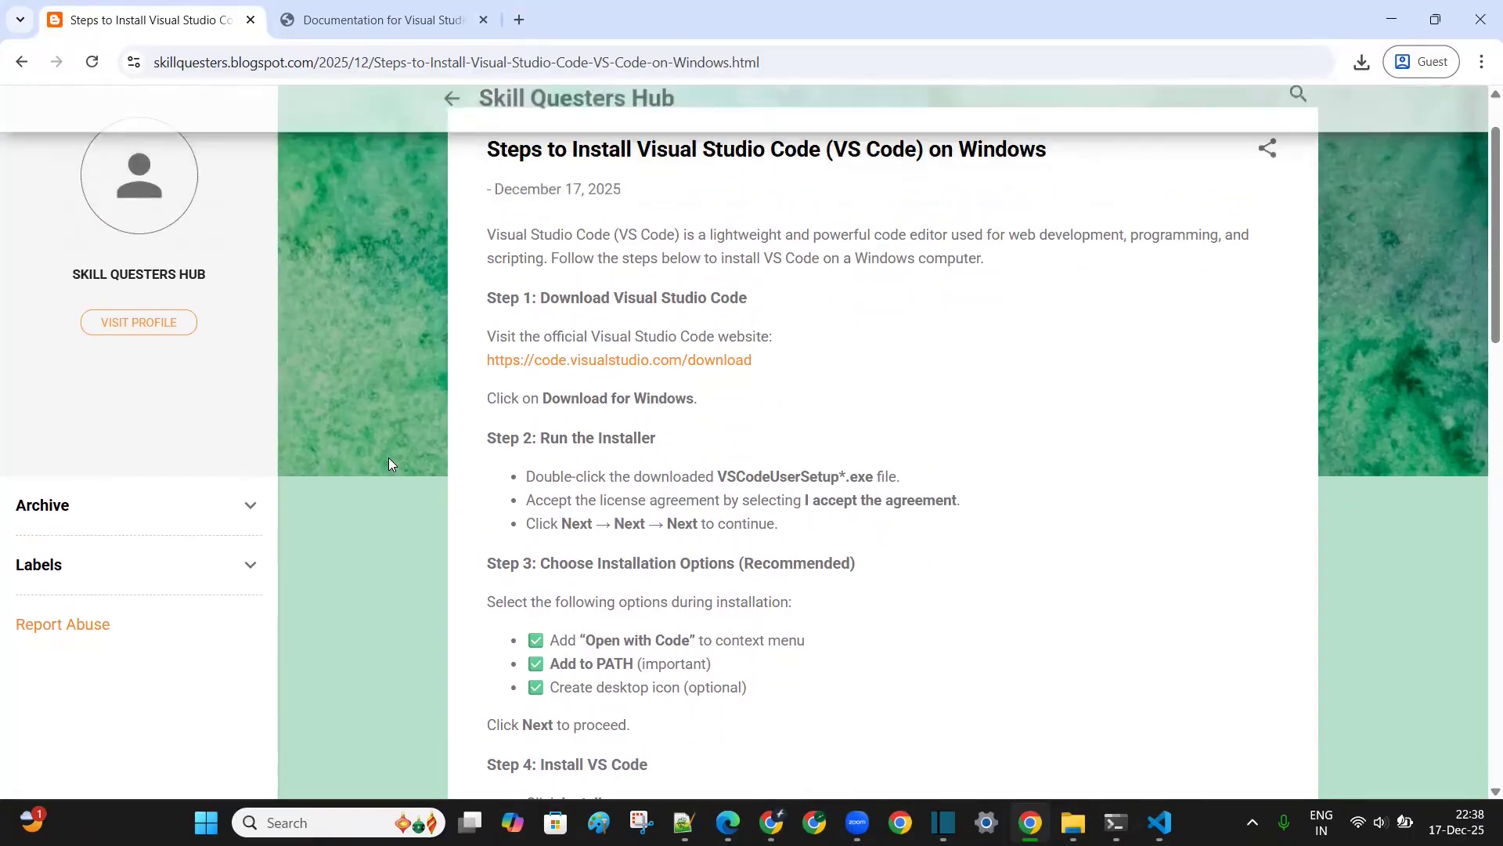
{"action": "scroll", "coordinate": [388, 457], "scroll_direction": "down", "scroll_amount": 2}
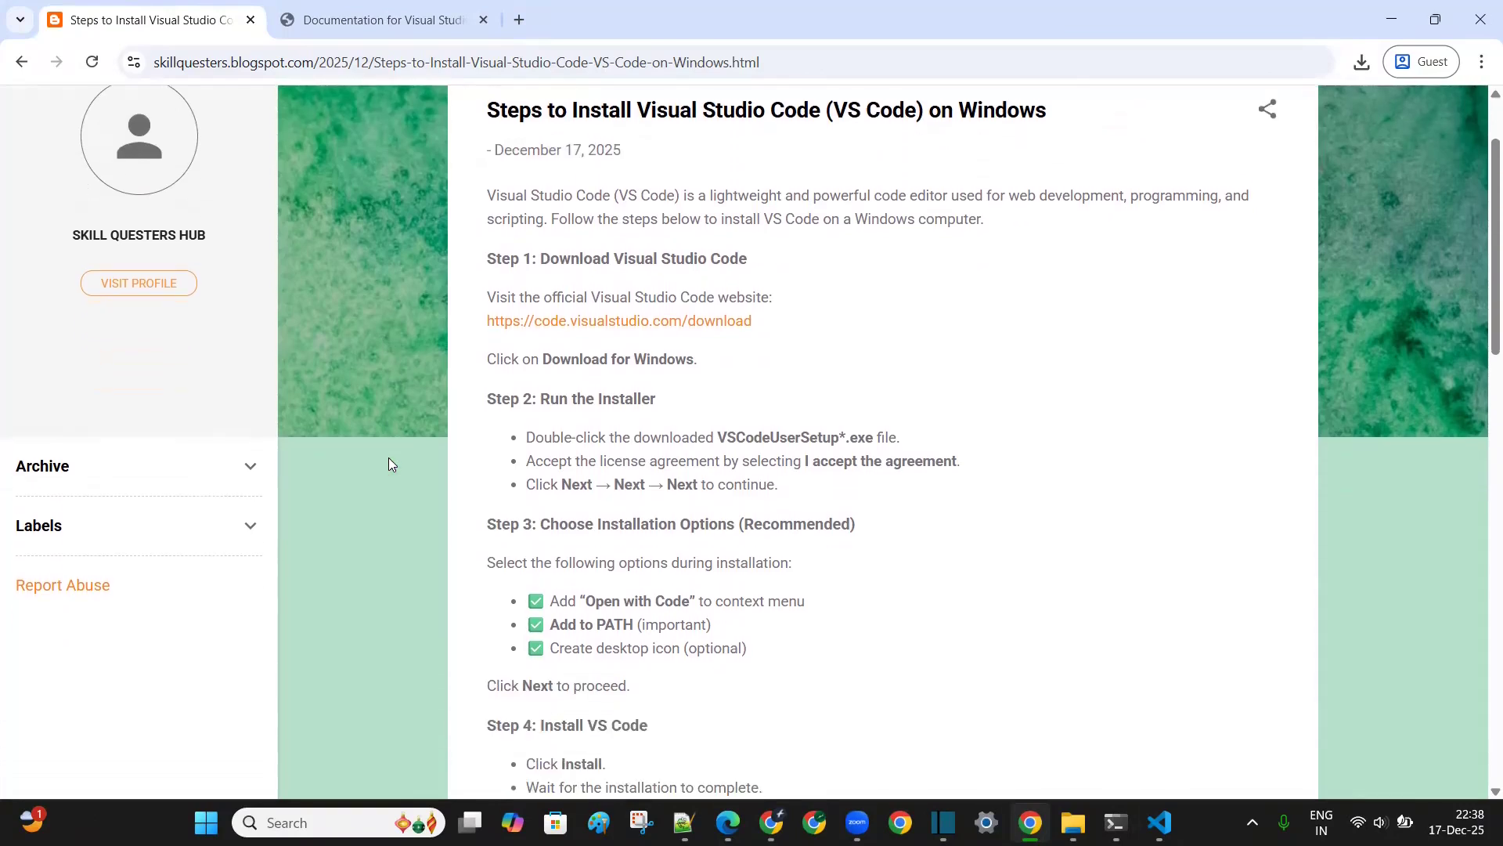
{"action": "scroll", "coordinate": [1392, 199], "scroll_direction": "up", "scroll_amount": 1}
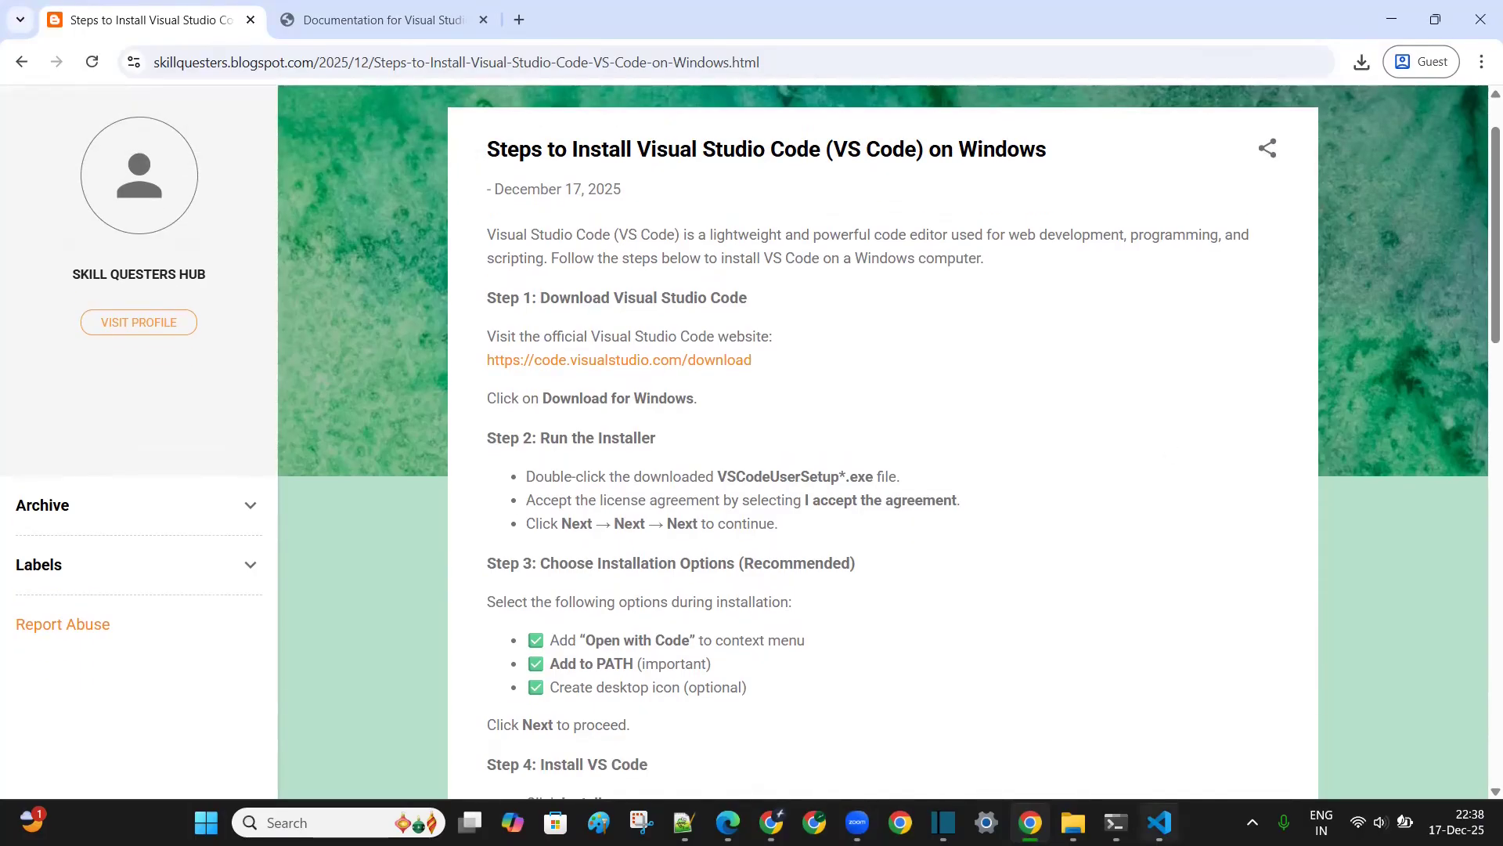
{"action": "left_click", "coordinate": [1160, 822]}
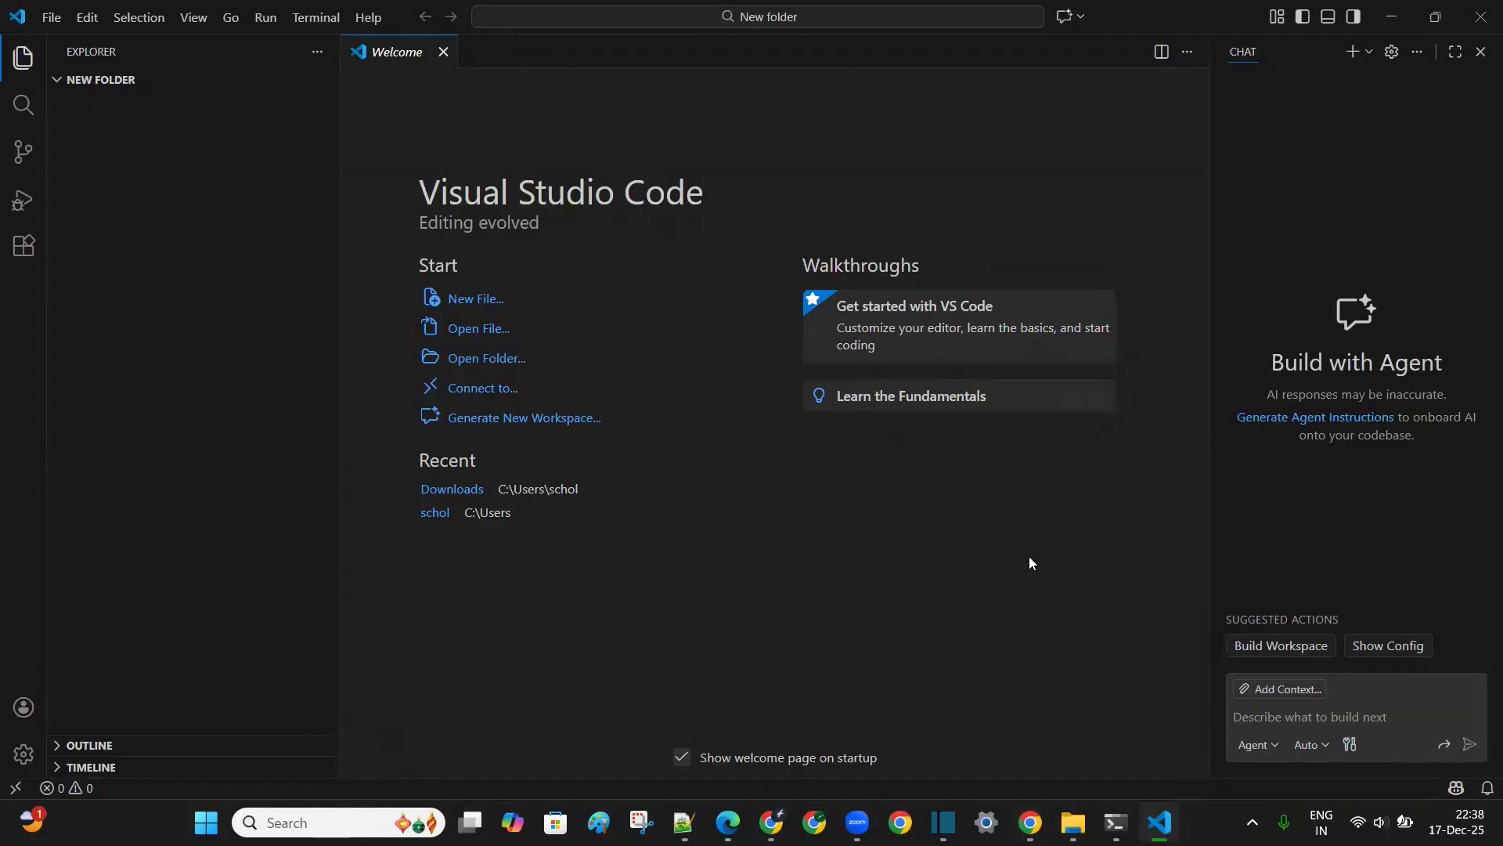